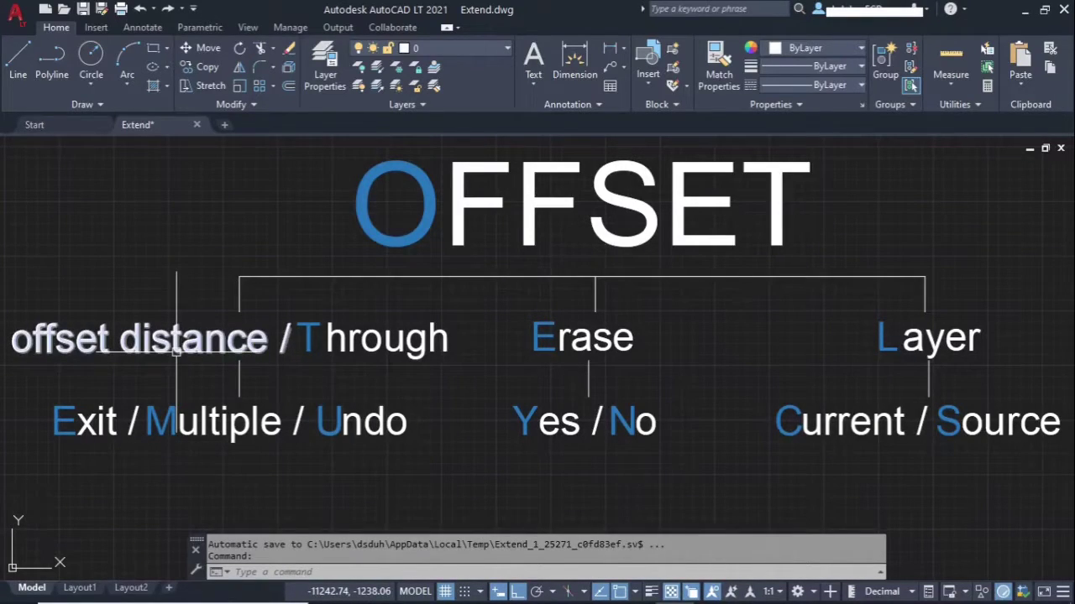
{"action": "mouse_move", "coordinate": [175, 351]}
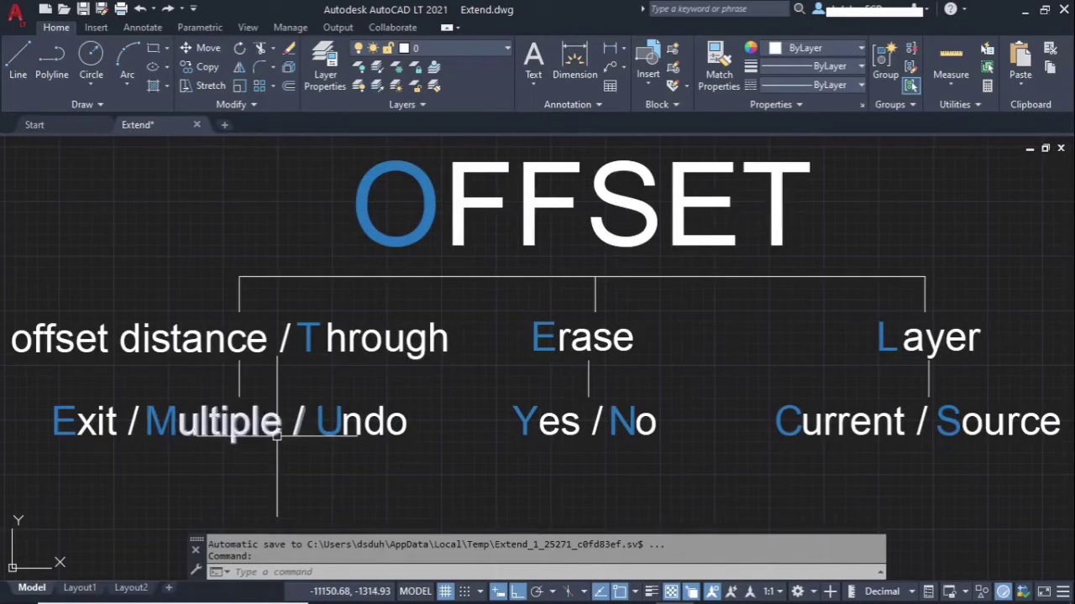
{"action": "mouse_move", "coordinate": [277, 436]}
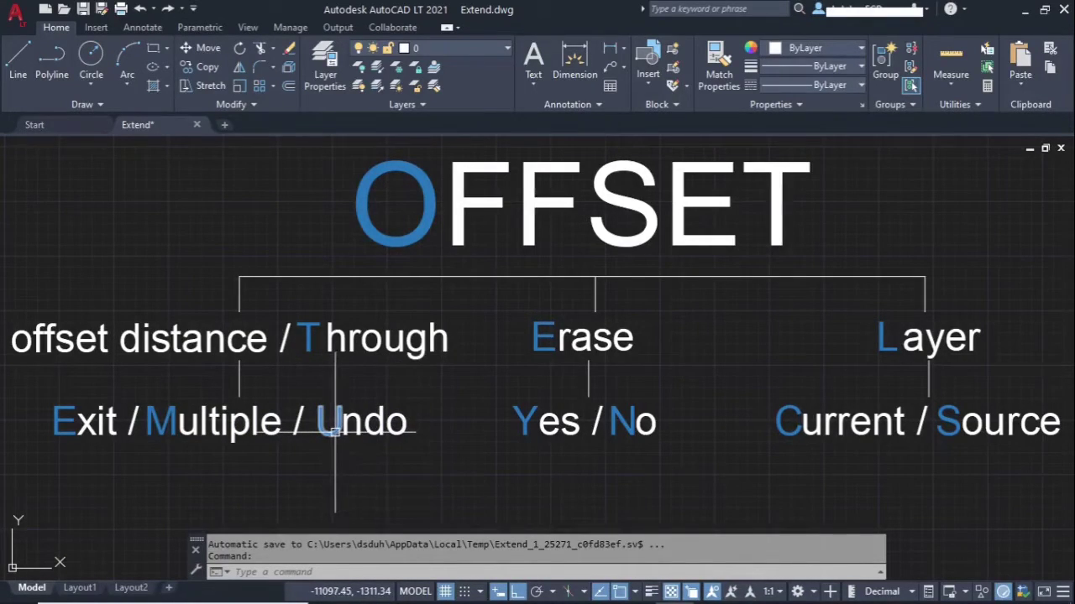
{"action": "mouse_move", "coordinate": [334, 433]}
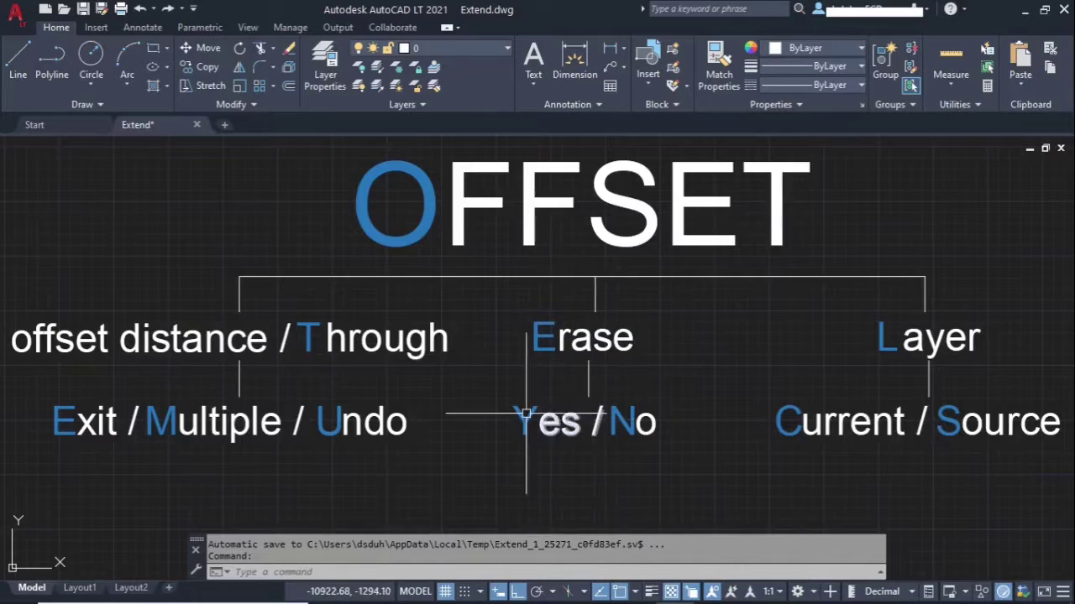
{"action": "mouse_move", "coordinate": [655, 432]}
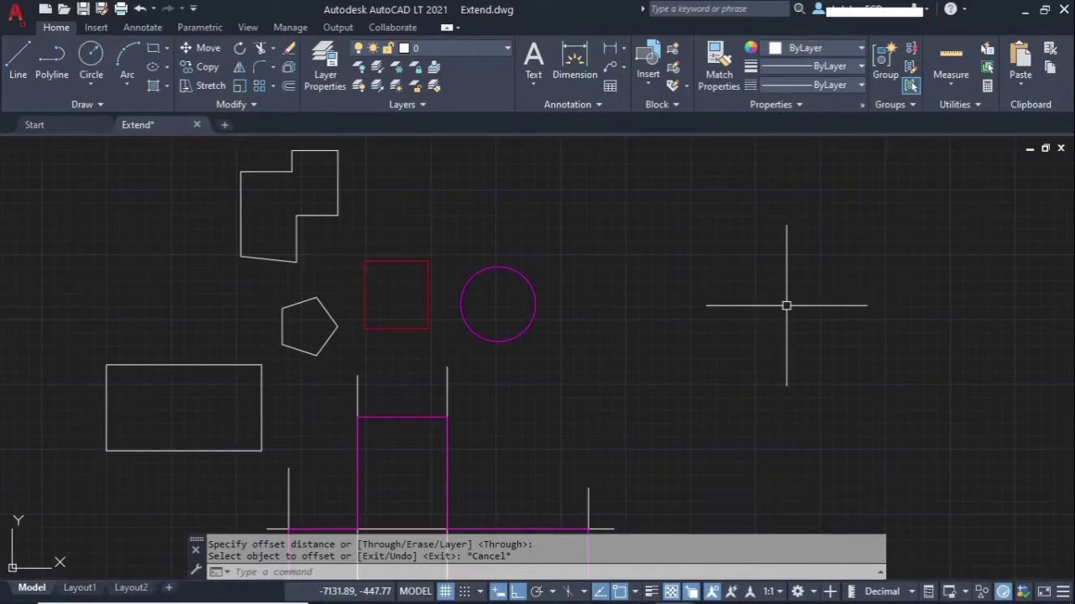
Step: Offset the magenta circle outward at a distance of 20
{"action": "type", "text": "O"}
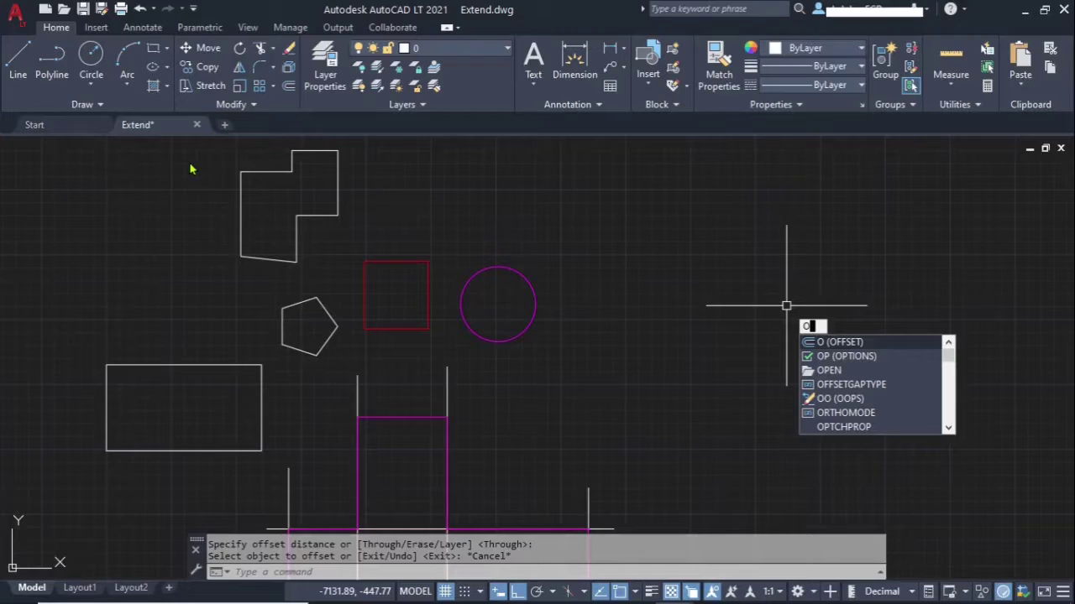
{"action": "left_click", "coordinate": [291, 88]}
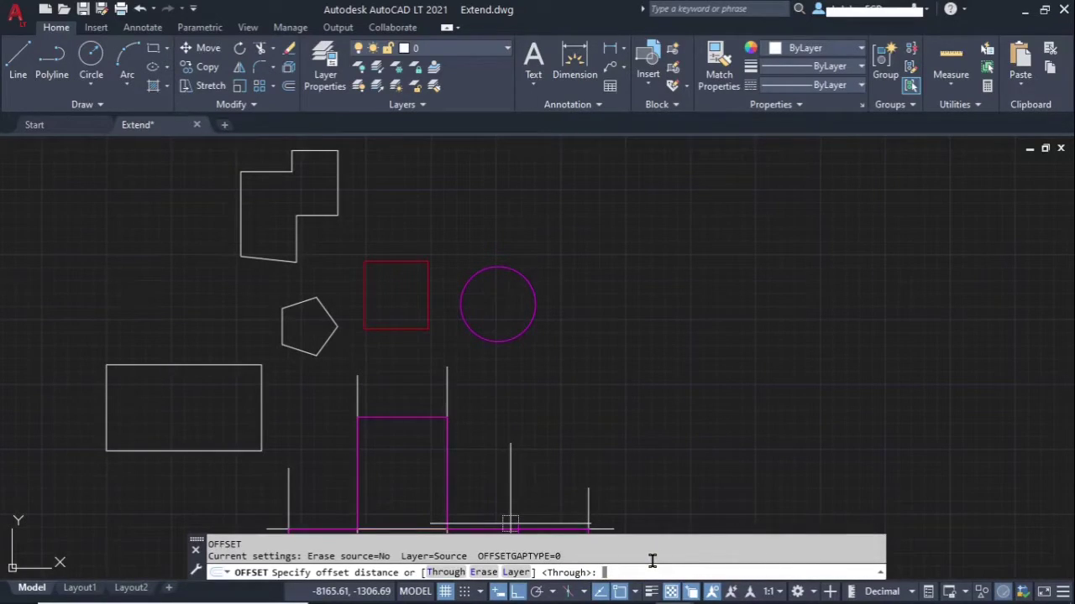
{"action": "type", "text": "20"}
{"action": "key", "text": "Return"}
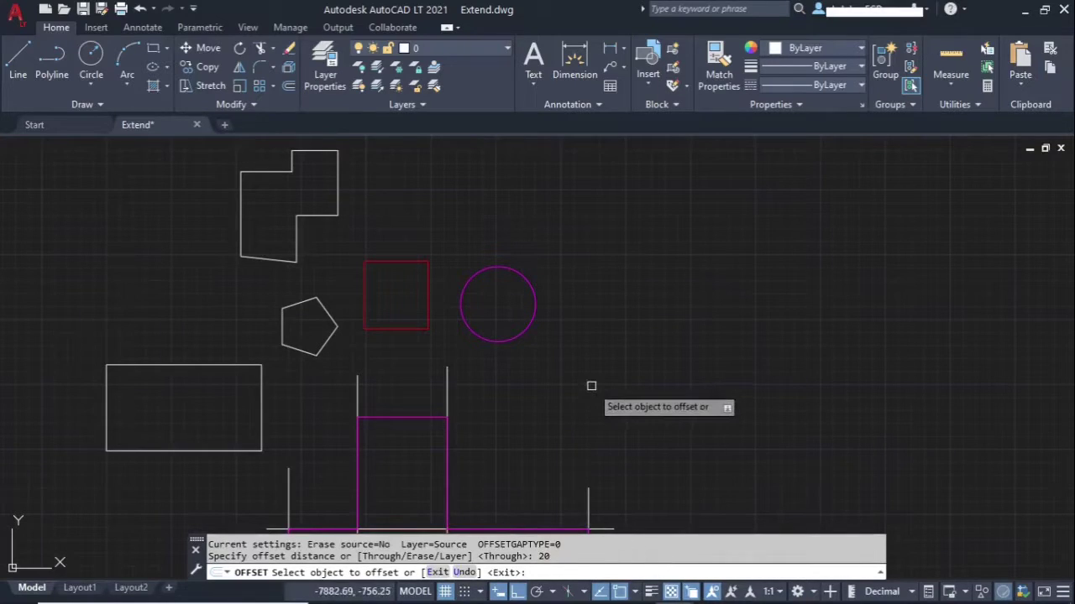
{"action": "left_click", "coordinate": [523, 280]}
{"action": "left_click", "coordinate": [544, 258]}
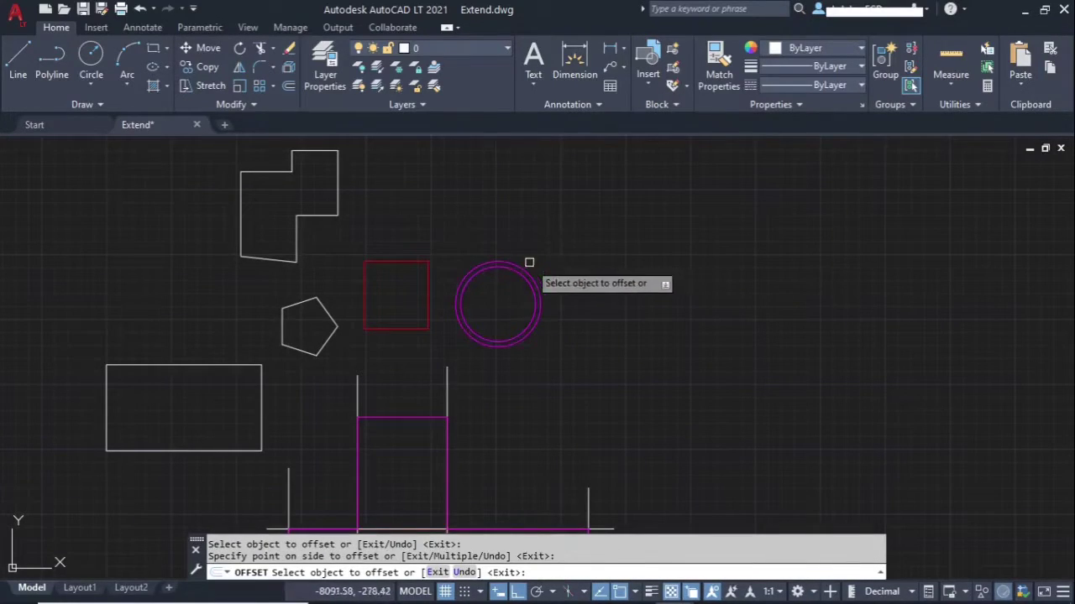
Step: Offset the red square outward and the white stepped polyline above it inward, both at a distance of 20
{"action": "left_click", "coordinate": [396, 264]}
{"action": "left_click", "coordinate": [400, 254]}
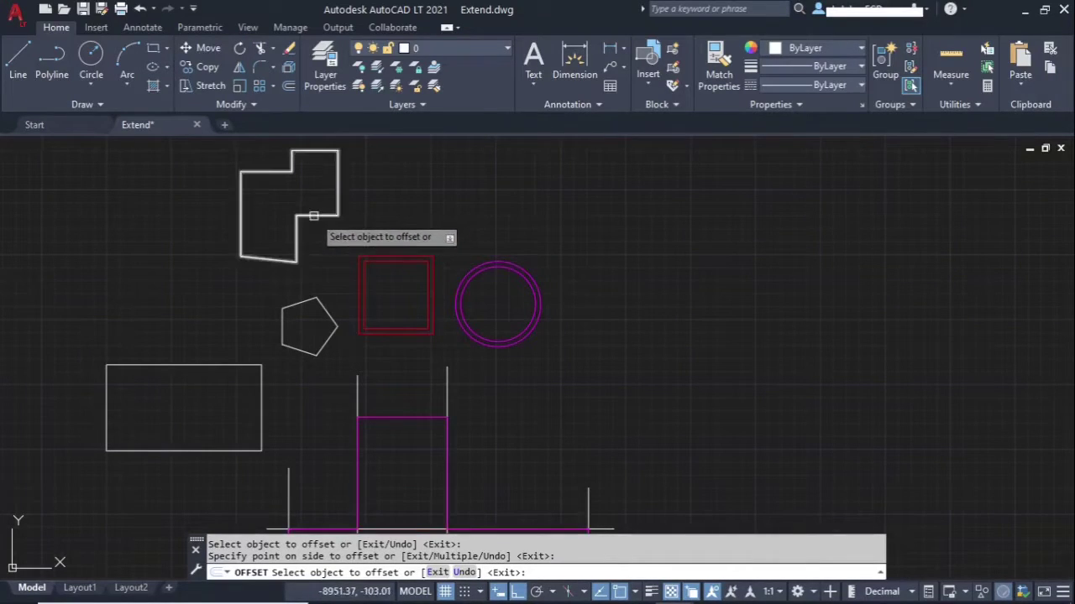
{"action": "left_click", "coordinate": [314, 215]}
{"action": "left_click", "coordinate": [305, 212]}
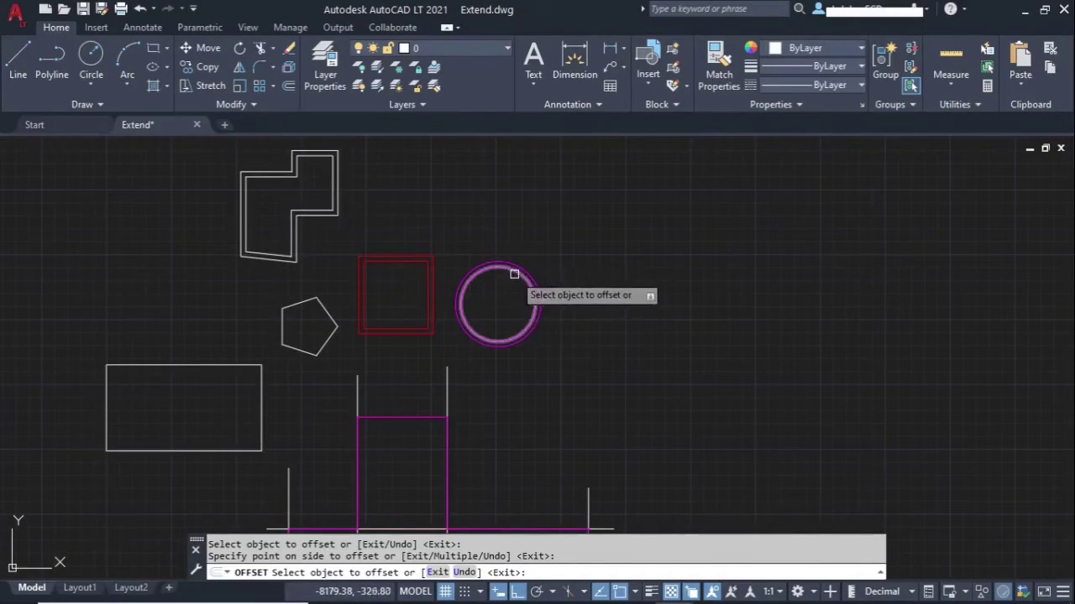
Step: Add two more concentric circles by offsetting the outermost magenta circle outward at 20 each time
{"action": "scroll", "coordinate": [513, 274], "scroll_direction": "up", "scroll_amount": 2}
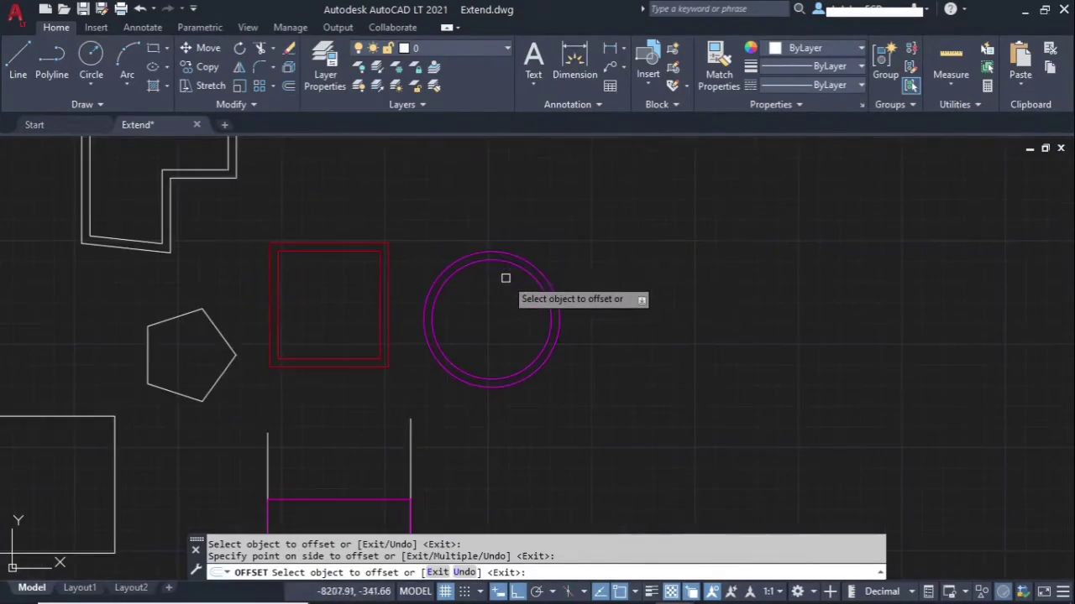
{"action": "left_click", "coordinate": [529, 257]}
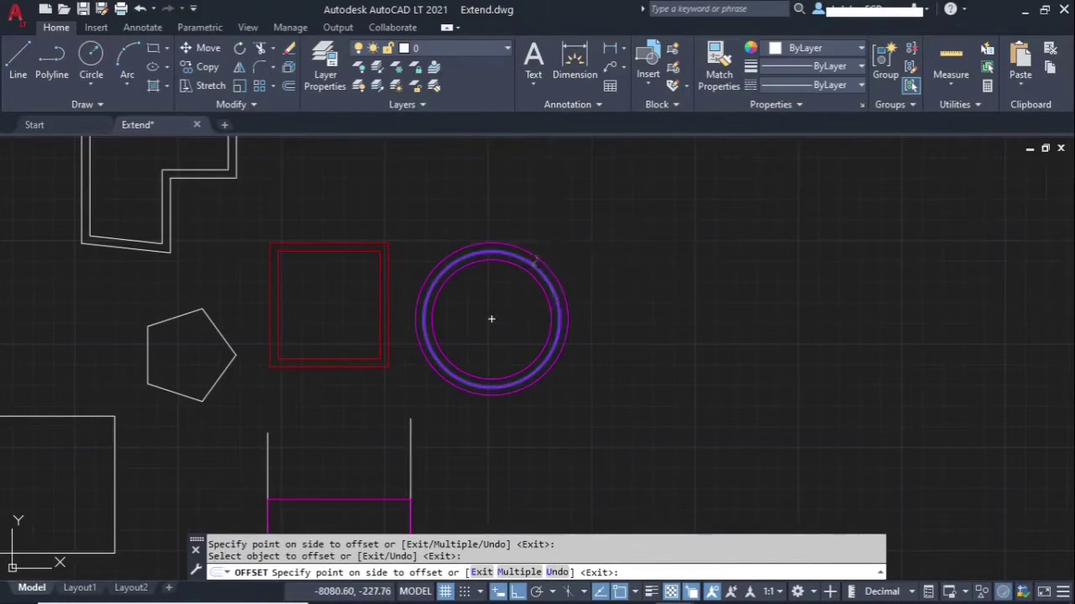
{"action": "left_click", "coordinate": [530, 252]}
{"action": "left_click", "coordinate": [532, 249]}
{"action": "left_click", "coordinate": [565, 225]}
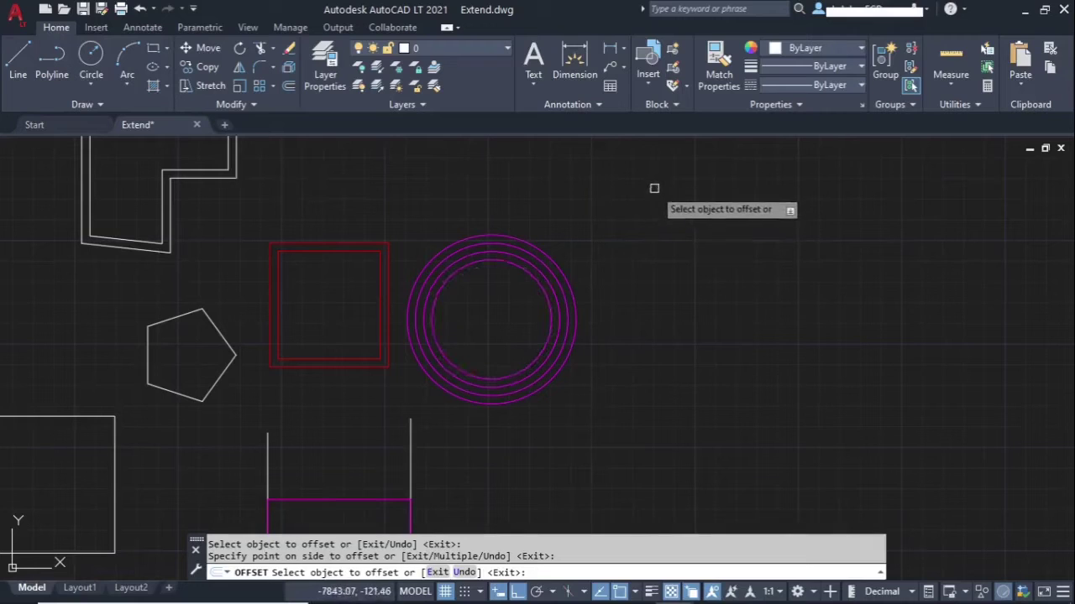
Step: Offset the left edge of the white rectangle inward in succession to make three vertical lines spaced 20 apart
{"action": "scroll", "coordinate": [652, 185], "scroll_direction": "down", "scroll_amount": 3}
{"action": "middle_click_drag", "start_coordinate": [512, 346], "coordinate": [750, 282]}
{"action": "scroll", "coordinate": [392, 315], "scroll_direction": "up", "scroll_amount": 4}
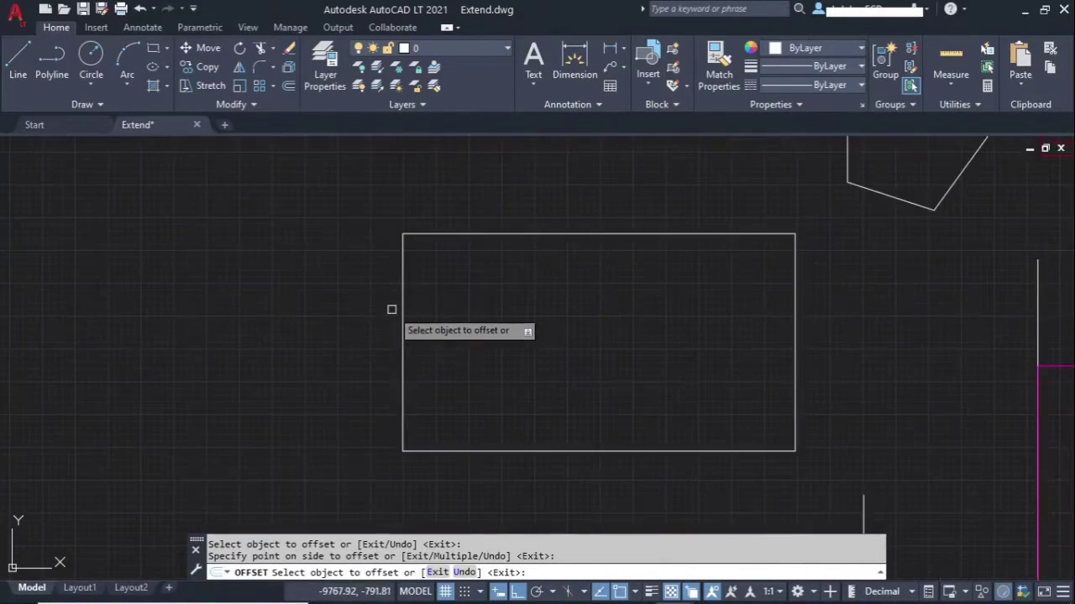
{"action": "left_click", "coordinate": [404, 311]}
{"action": "left_click", "coordinate": [410, 304]}
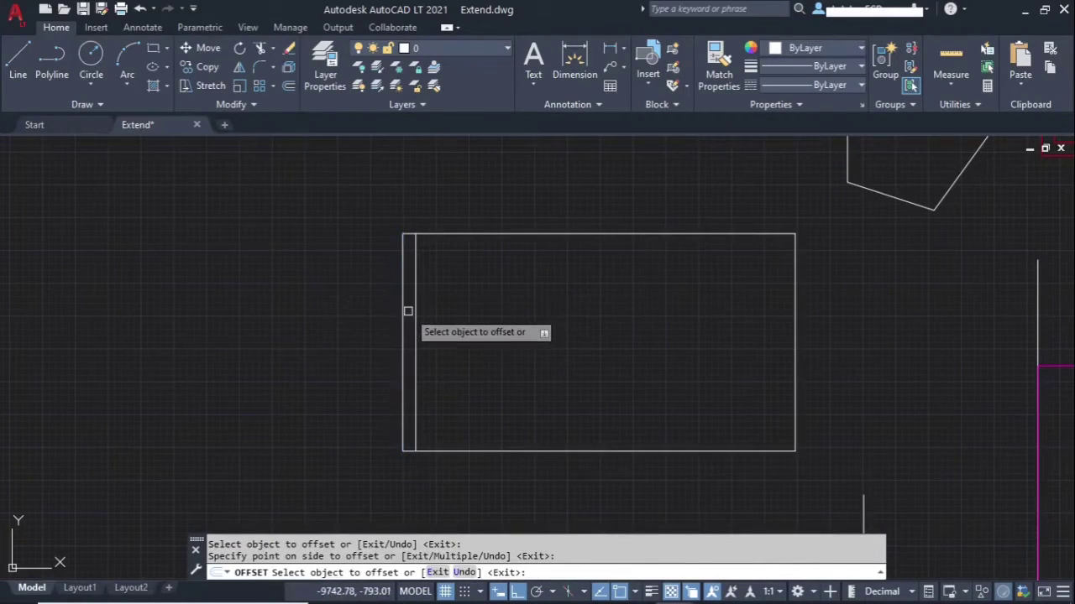
{"action": "left_click", "coordinate": [417, 313]}
{"action": "left_click", "coordinate": [435, 318]}
{"action": "left_click", "coordinate": [430, 321]}
{"action": "left_click", "coordinate": [494, 311]}
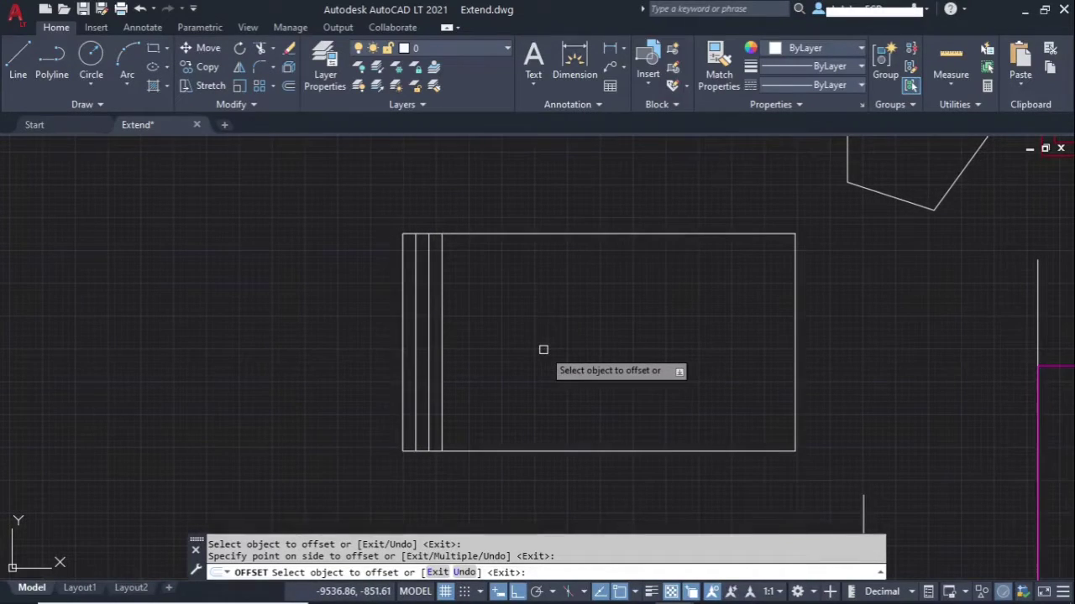
Step: Offset the last vertical line inside the rectangle further inward by 20 to add a fourth line
{"action": "scroll", "coordinate": [544, 349], "scroll_direction": "down", "scroll_amount": 2}
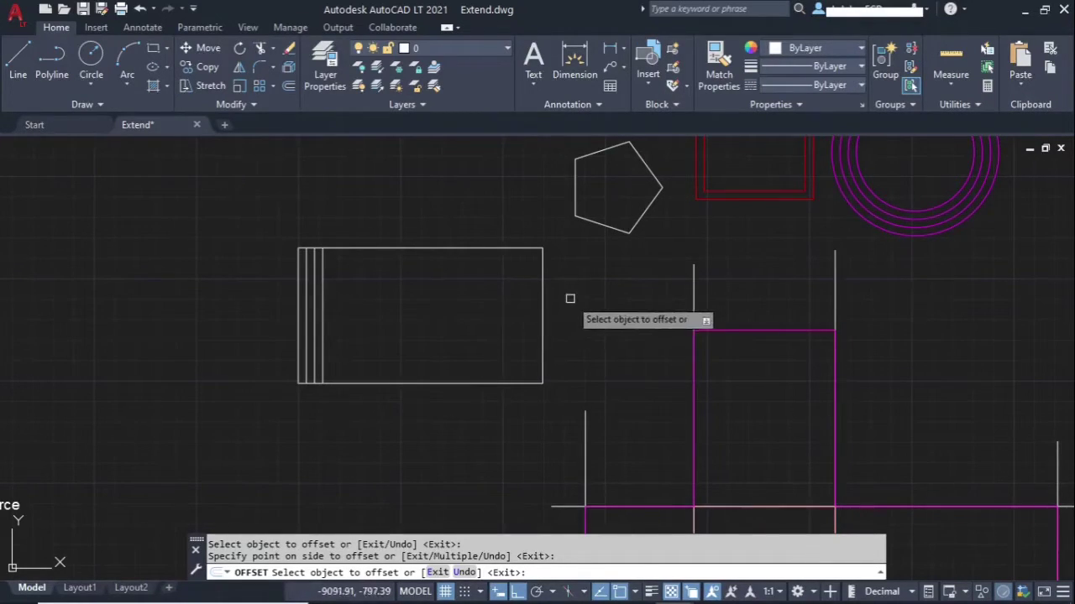
{"action": "scroll", "coordinate": [351, 312], "scroll_direction": "up", "scroll_amount": 3}
{"action": "left_click", "coordinate": [281, 299]}
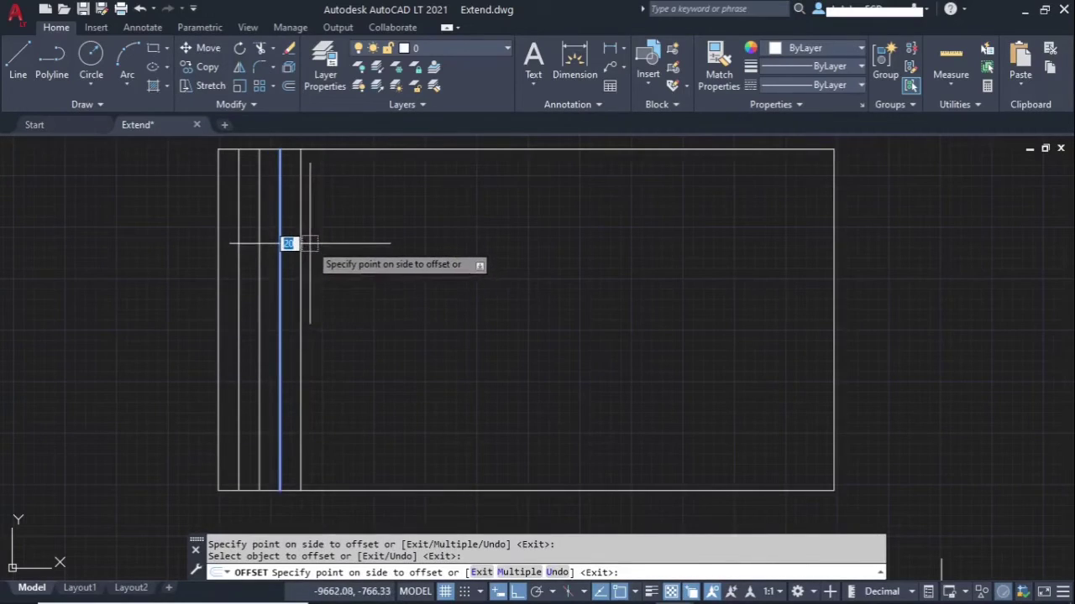
{"action": "left_click", "coordinate": [312, 246]}
{"action": "left_click", "coordinate": [299, 382]}
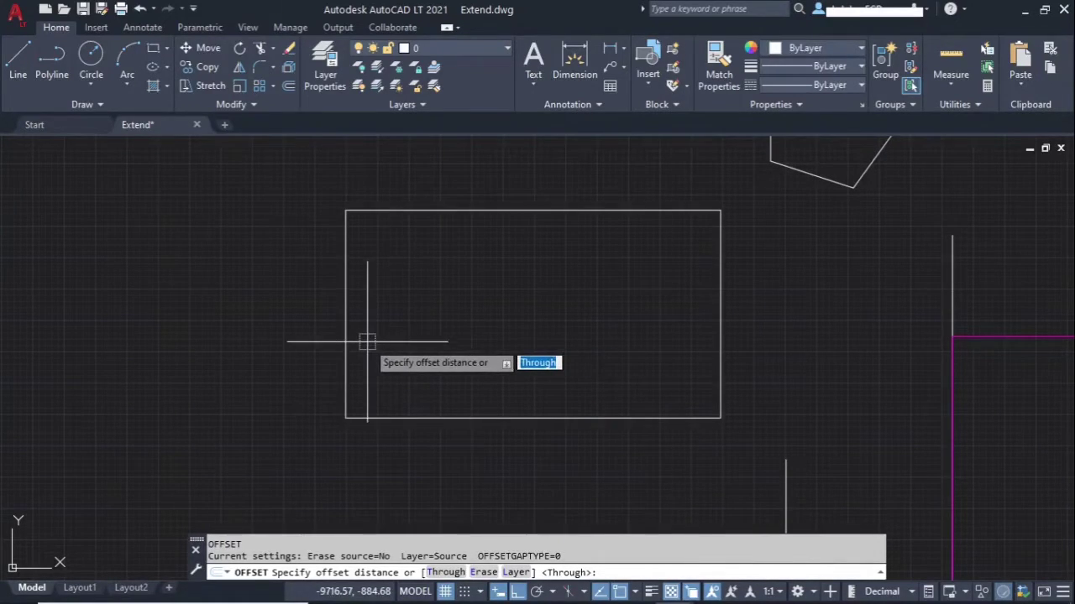
Step: Using the Through option, offset the rectangle's left edge and each resulting line inward to picked points, making three vertical lines
{"action": "key", "text": "Return"}
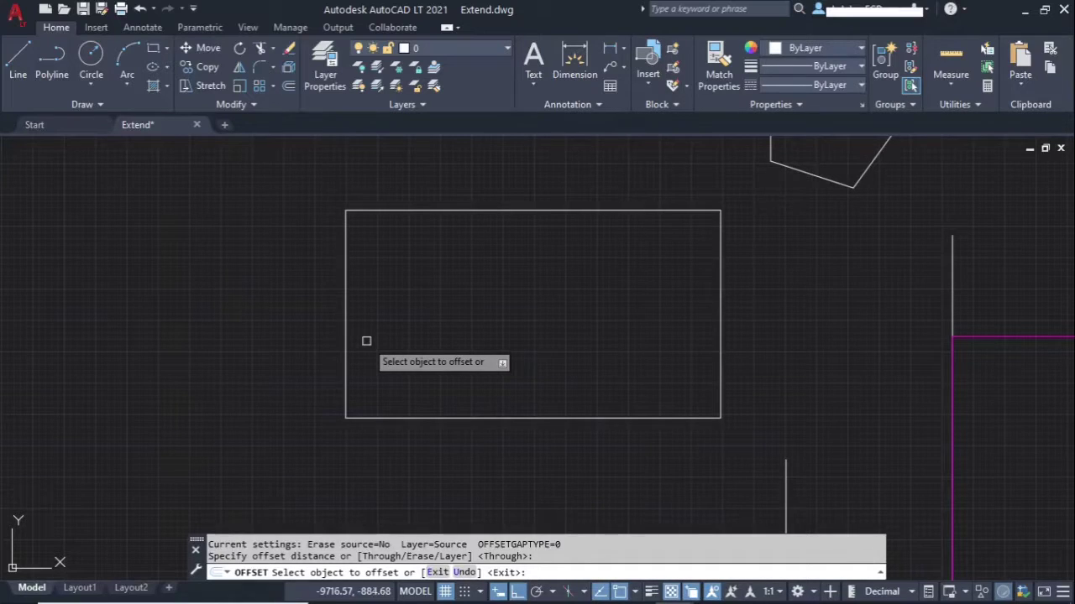
{"action": "left_click", "coordinate": [348, 318]}
{"action": "left_click", "coordinate": [375, 315]}
{"action": "left_click", "coordinate": [375, 316]}
{"action": "left_click", "coordinate": [414, 313]}
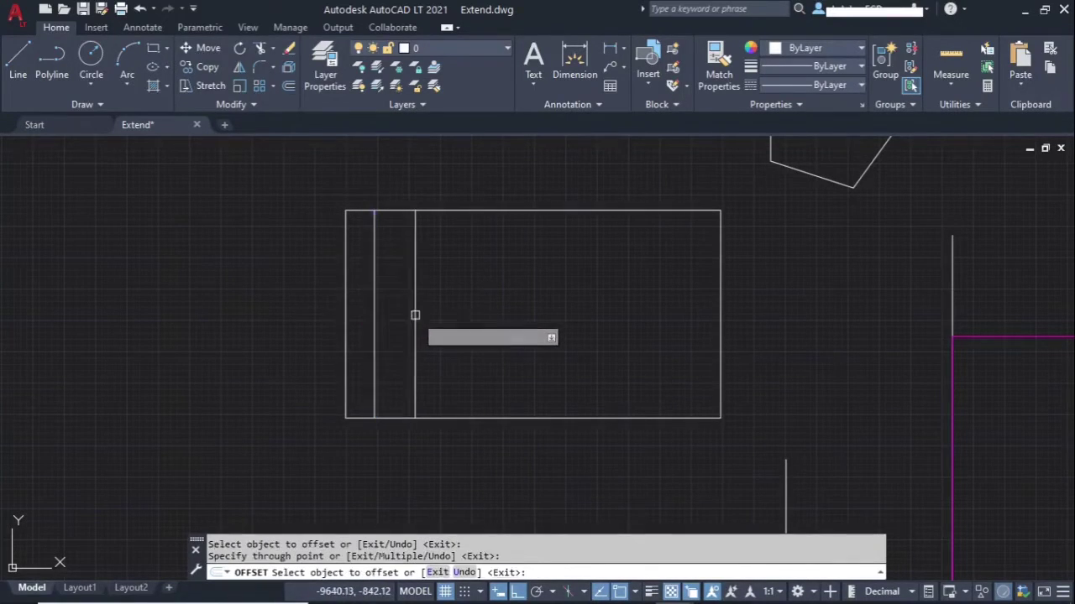
{"action": "left_click", "coordinate": [416, 313]}
{"action": "left_click", "coordinate": [460, 311]}
Step: Continue the Through offsets toward the rectangle's right edge, adding three more vertical lines from each preceding one
{"action": "left_click", "coordinate": [458, 309]}
{"action": "left_click", "coordinate": [518, 300]}
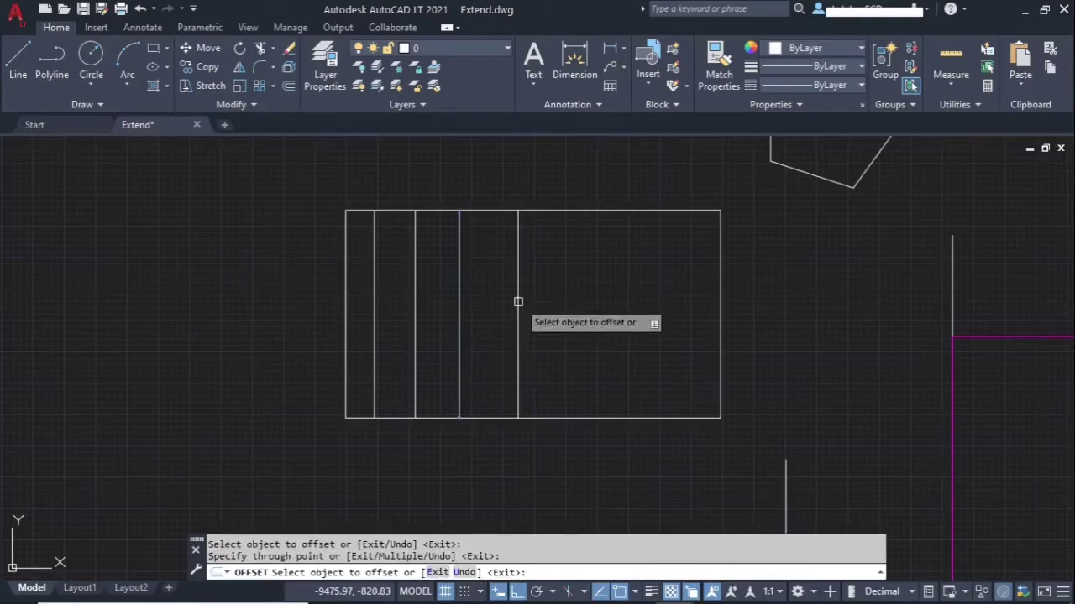
{"action": "left_click", "coordinate": [518, 304]}
{"action": "left_click", "coordinate": [578, 303]}
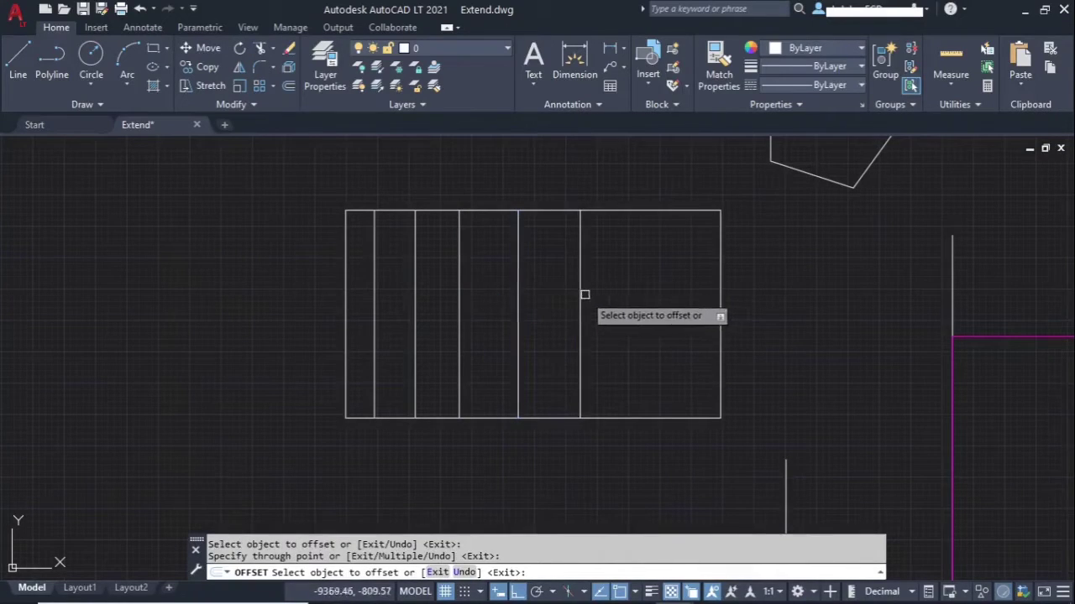
{"action": "left_click", "coordinate": [580, 299]}
{"action": "left_click", "coordinate": [654, 295]}
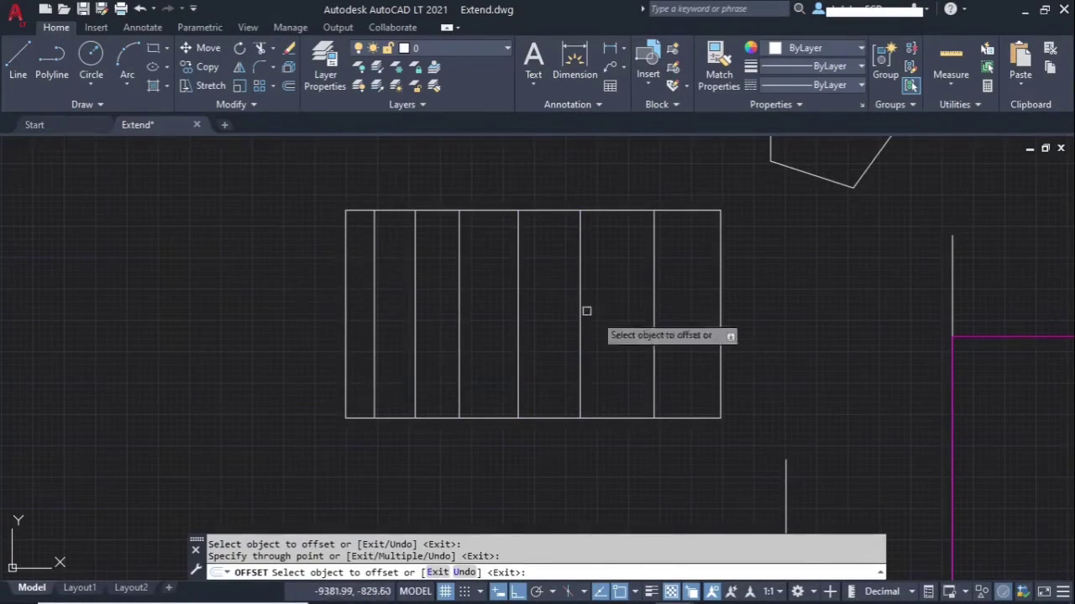
Step: End the offset command and delete the six vertical lines inside the rectangle
{"action": "key", "text": "Escape"}
{"action": "left_click", "coordinate": [695, 256]}
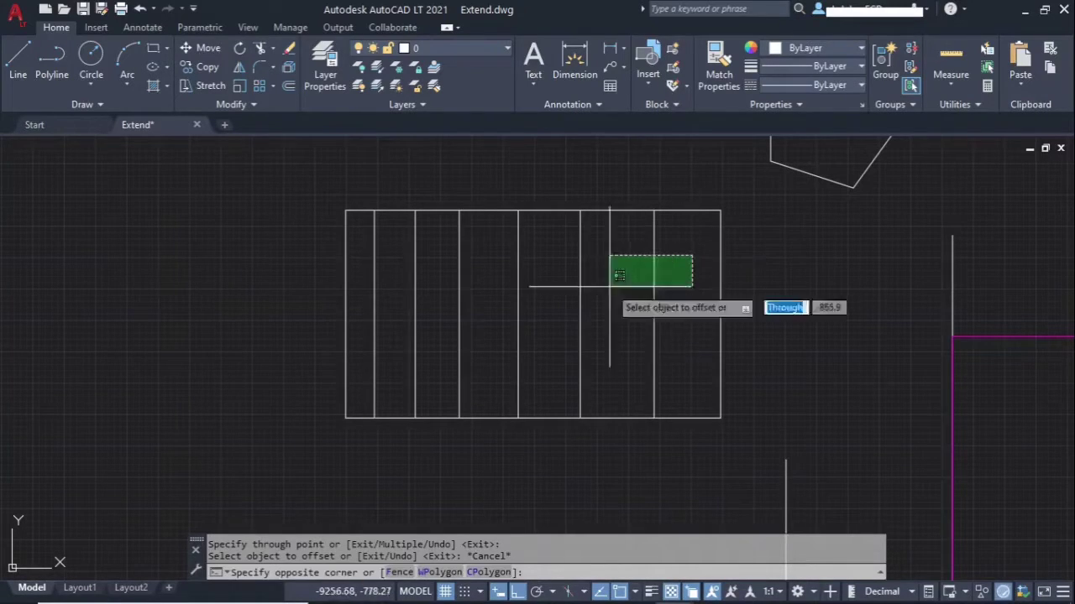
{"action": "left_click", "coordinate": [396, 306]}
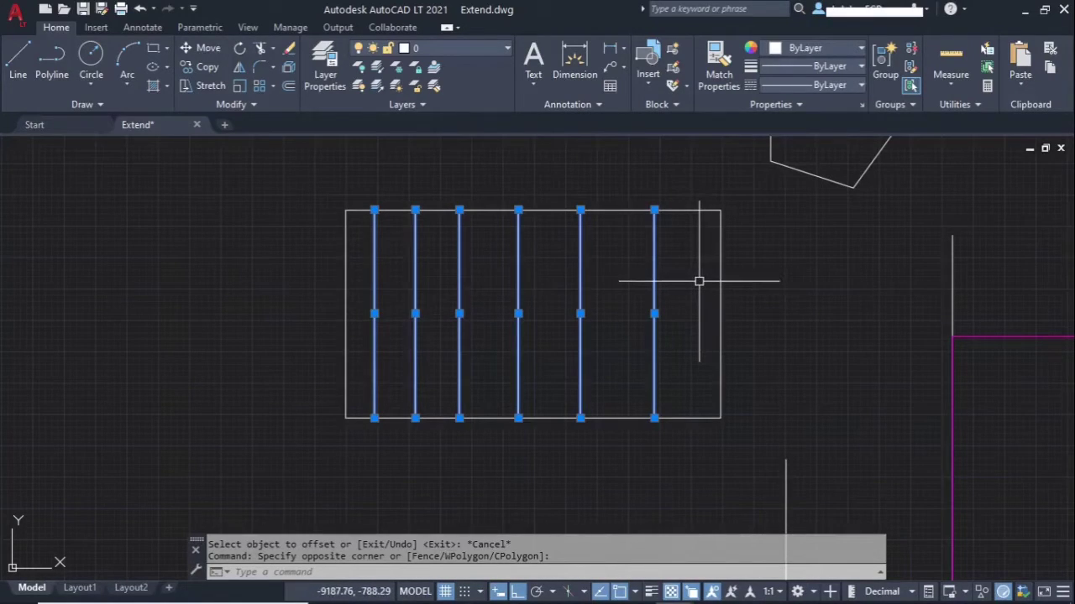
{"action": "key", "text": "Delete"}
Step: Offset the rectangle's left edge with the Through and Multiple options, placing the first five vertical lines at picked points inside it
{"action": "type", "text": "o"}
{"action": "key", "text": "Return"}
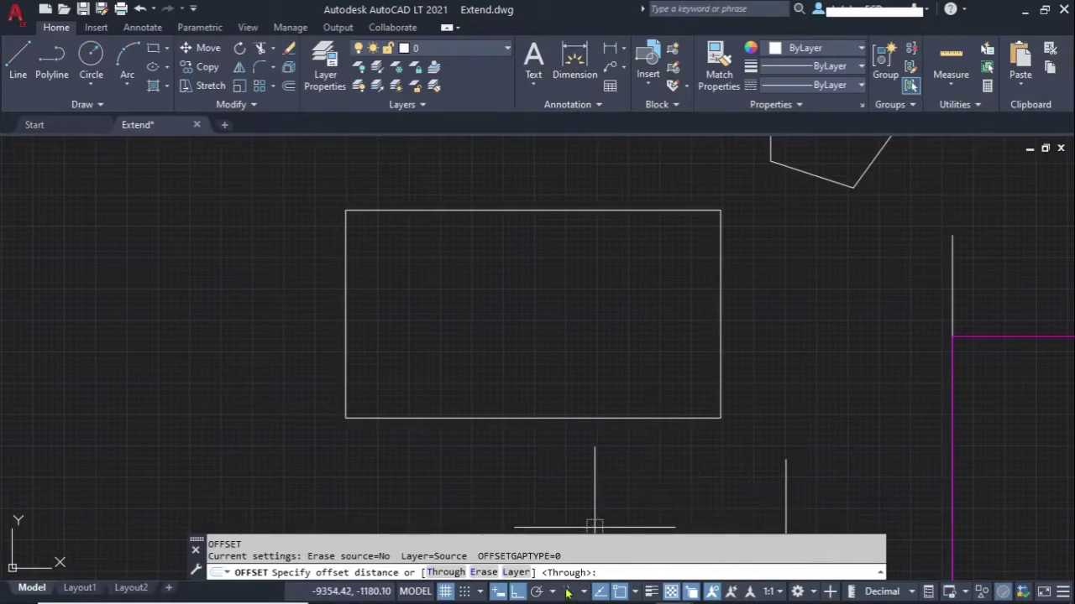
{"action": "key", "text": "Return"}
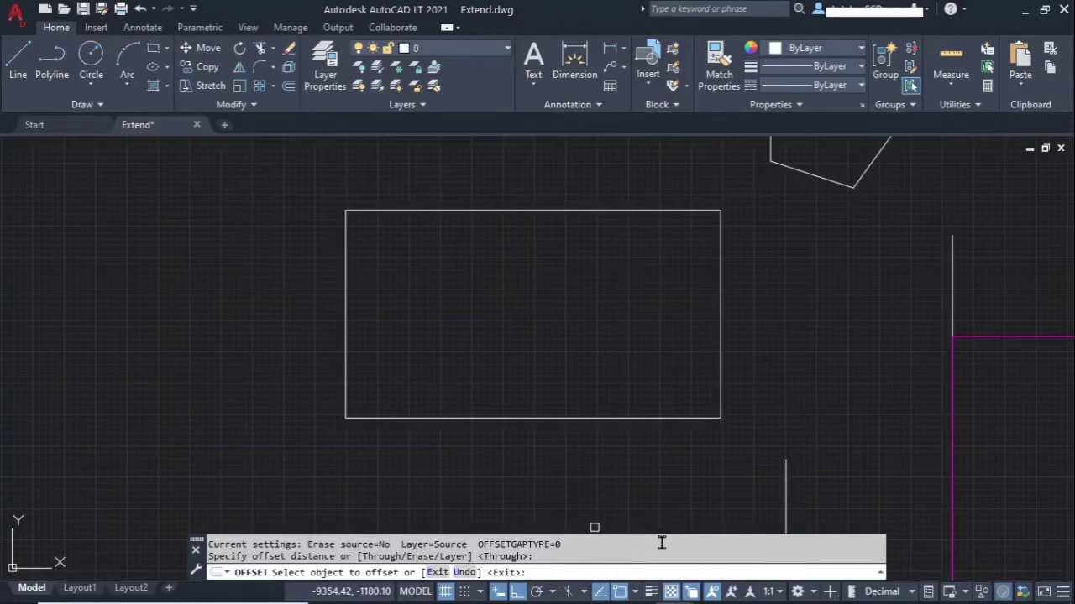
{"action": "left_click", "coordinate": [345, 328]}
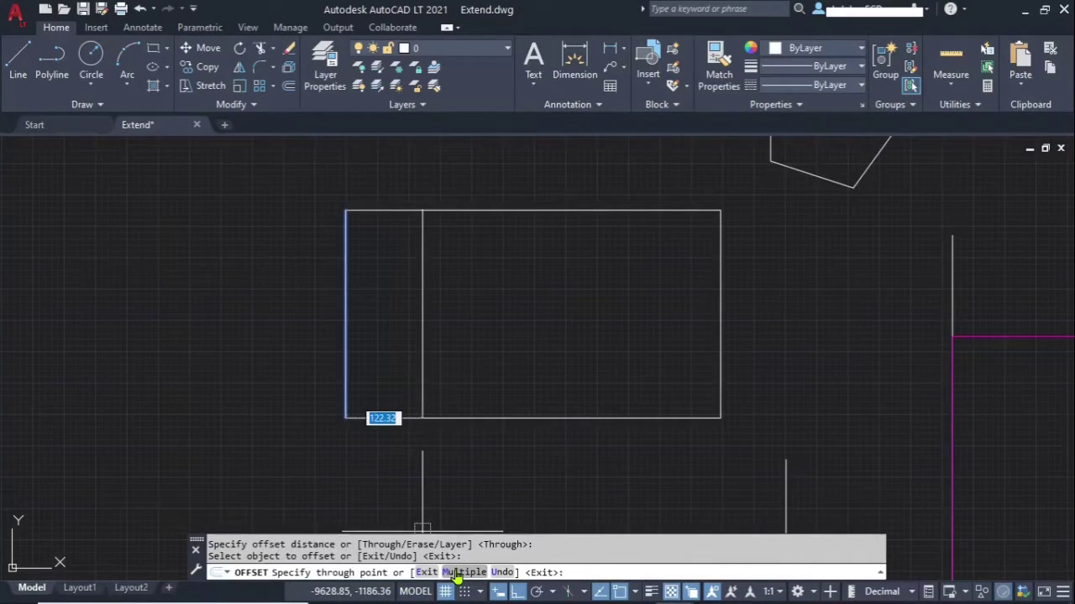
{"action": "left_click", "coordinate": [456, 574]}
{"action": "scroll", "coordinate": [367, 323], "scroll_direction": "up", "scroll_amount": 2}
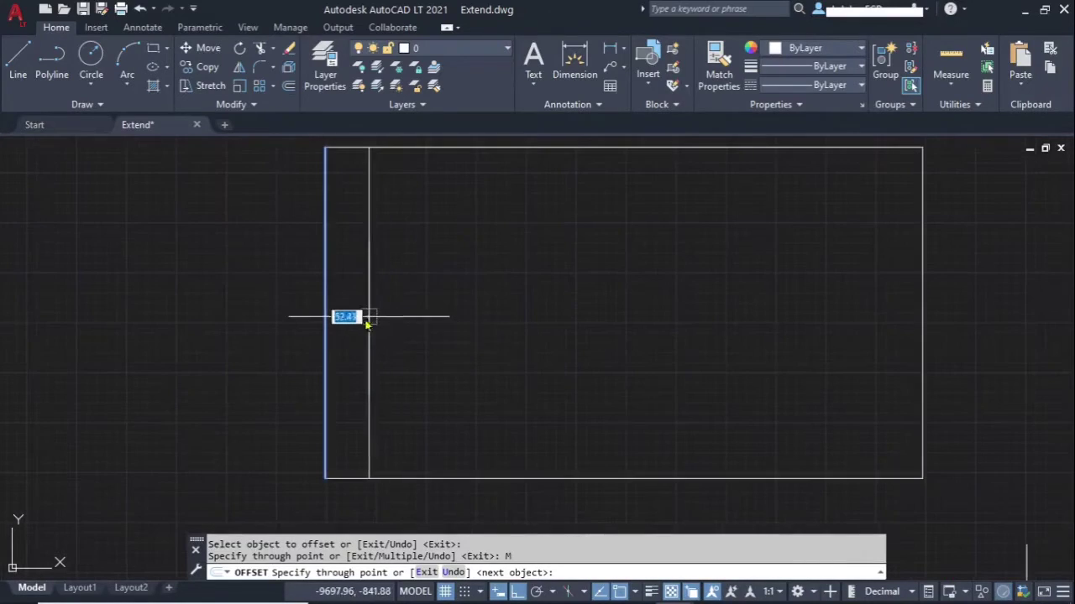
{"action": "left_click", "coordinate": [357, 325]}
{"action": "left_click", "coordinate": [391, 328]}
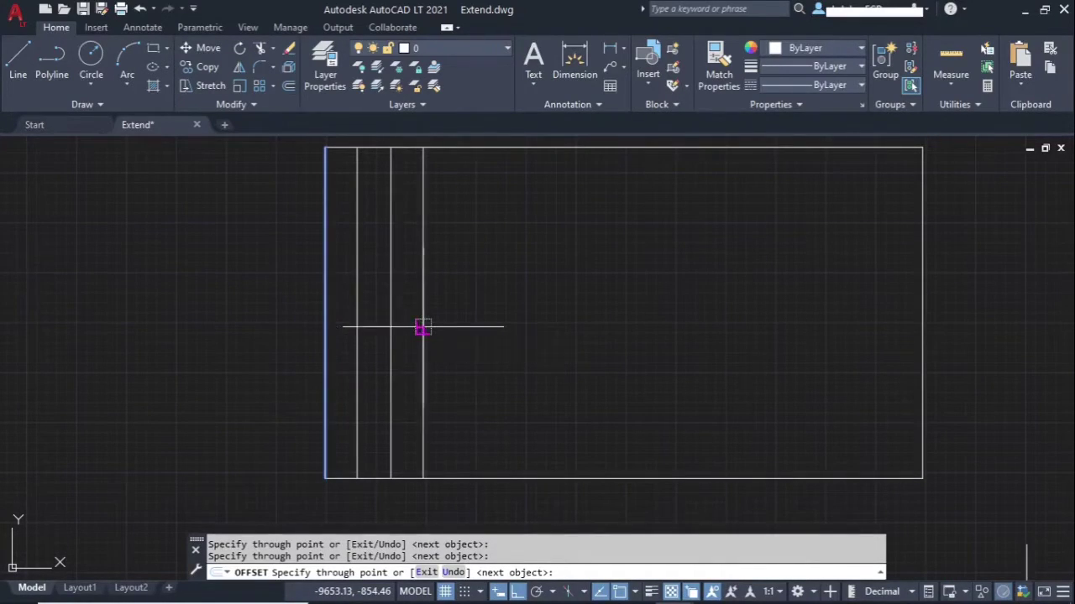
{"action": "left_click", "coordinate": [465, 323]}
{"action": "left_click", "coordinate": [507, 324]}
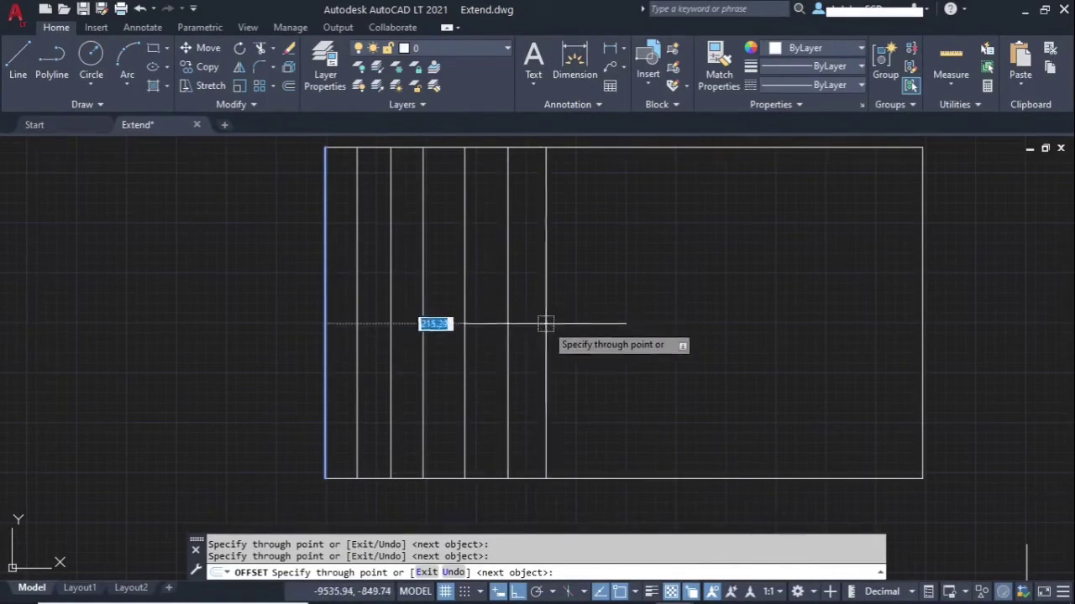
Step: Place seven more Multiple offsets of the left edge across the rest of the rectangle and finish with this object
{"action": "left_click", "coordinate": [552, 321]}
{"action": "left_click", "coordinate": [603, 319]}
{"action": "left_click", "coordinate": [657, 317]}
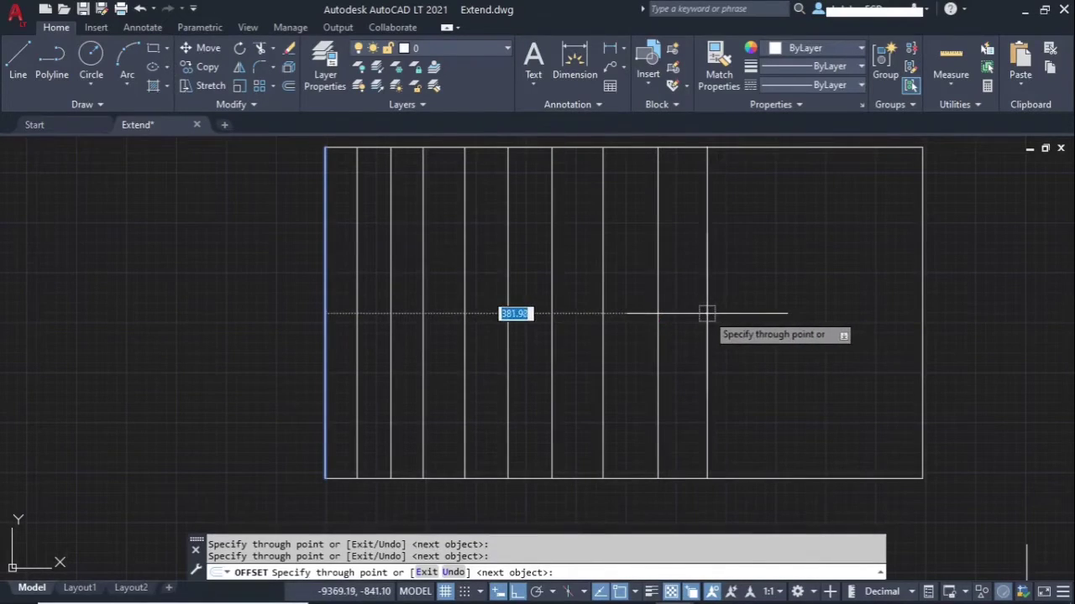
{"action": "left_click", "coordinate": [707, 314]}
{"action": "left_click", "coordinate": [766, 306]}
{"action": "left_click", "coordinate": [835, 299]}
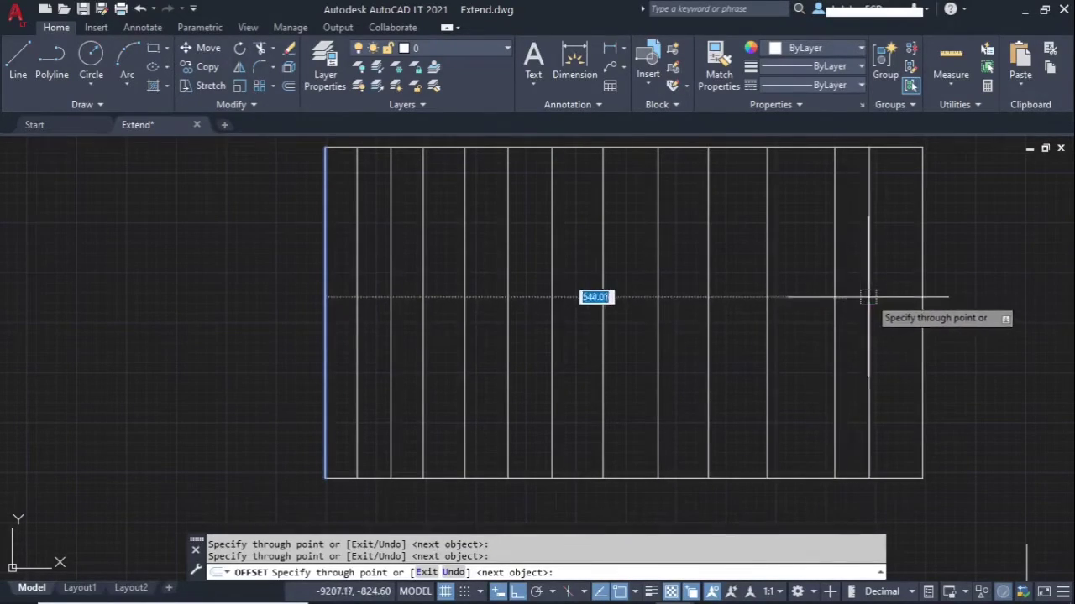
{"action": "left_click", "coordinate": [892, 300]}
{"action": "key", "text": "Return"}
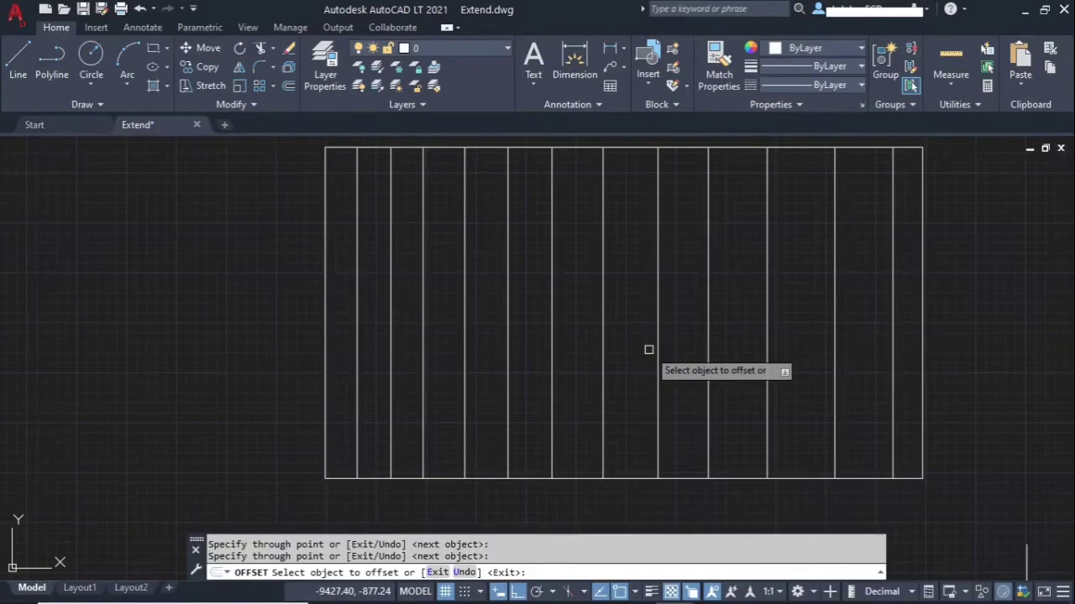
Step: End the previous offset and set OFFSET's Erase source option to Yes and its Layer option to Current
{"action": "key", "text": "Return"}
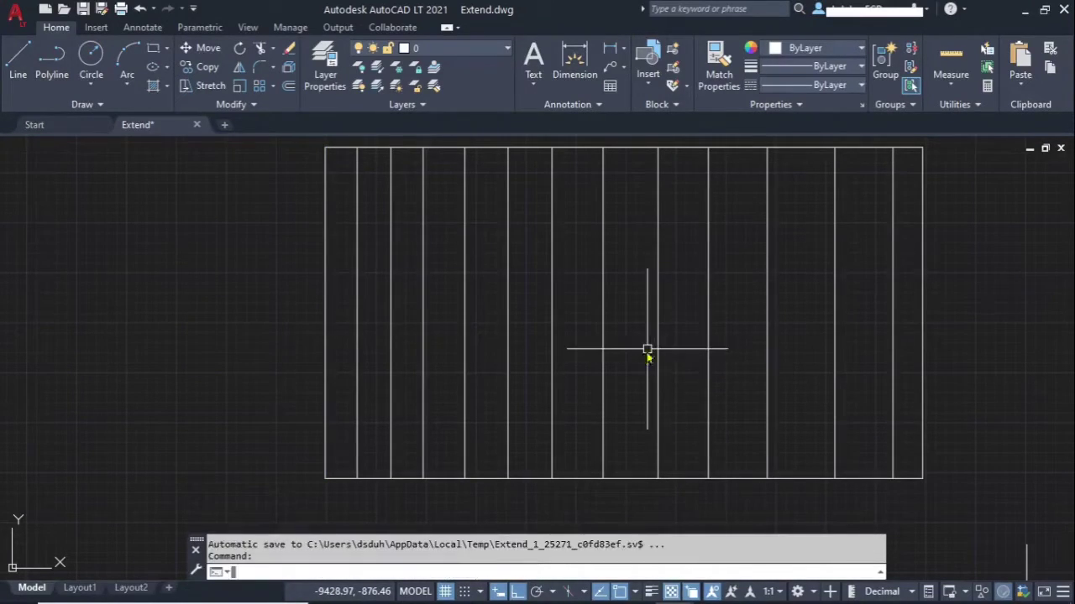
{"action": "scroll", "coordinate": [460, 344], "scroll_direction": "down", "scroll_amount": 8}
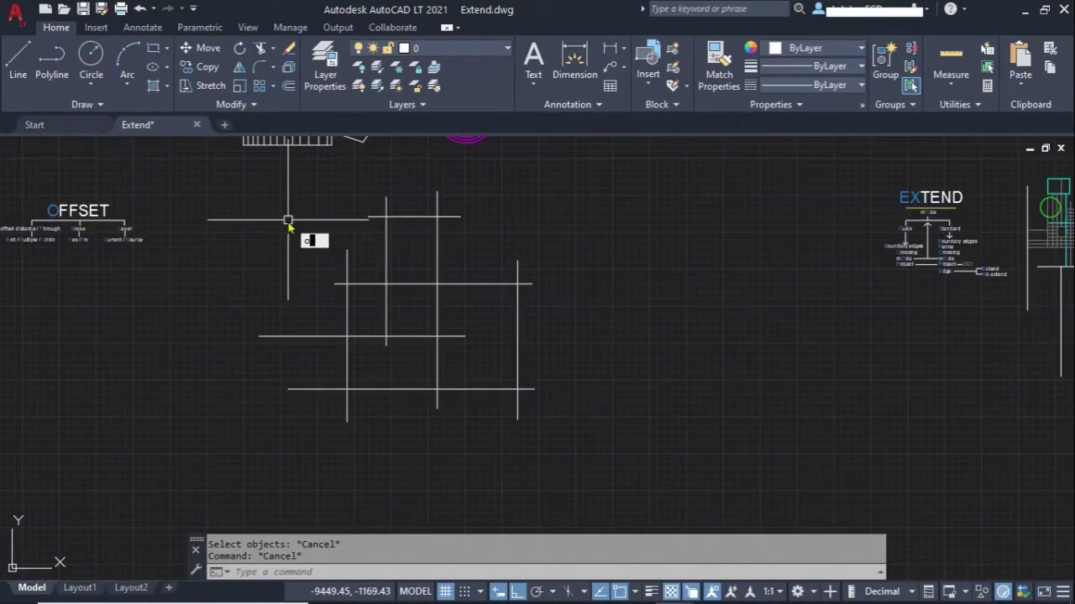
{"action": "key", "text": "Return"}
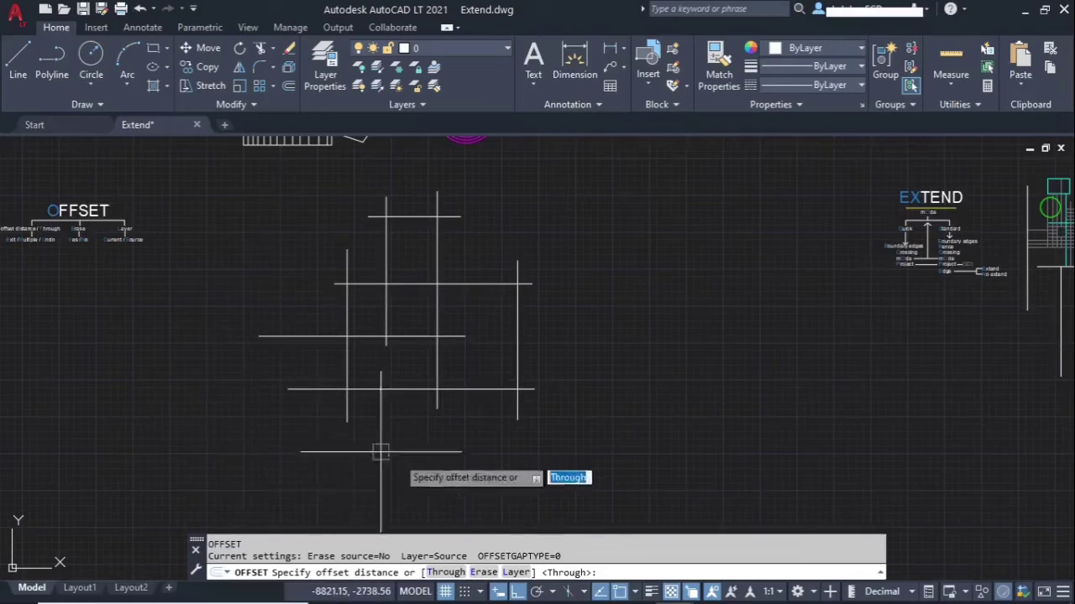
{"action": "left_click", "coordinate": [483, 573]}
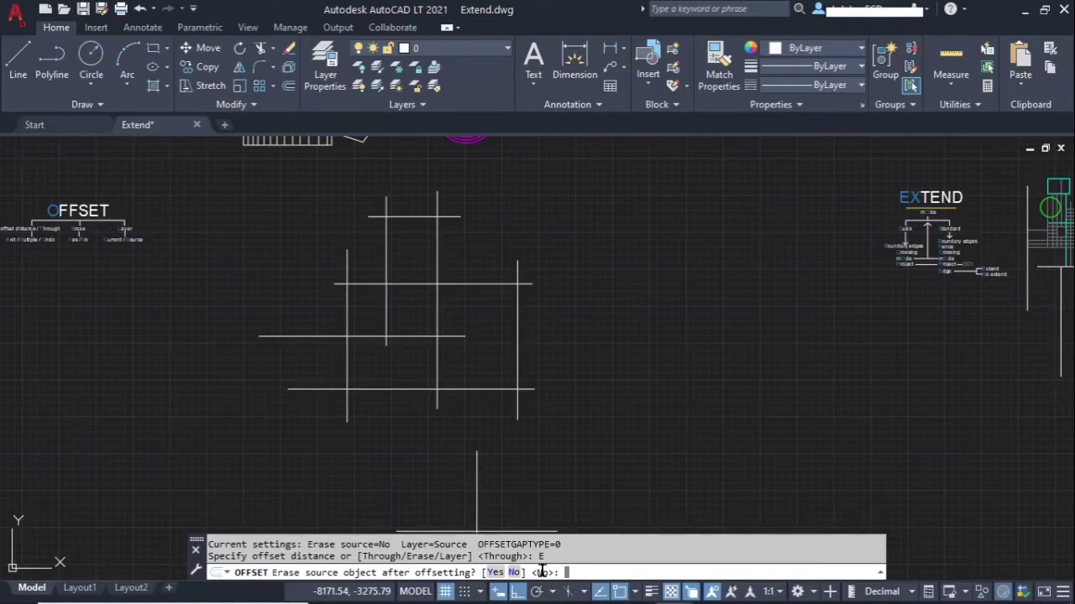
{"action": "key", "text": "Return"}
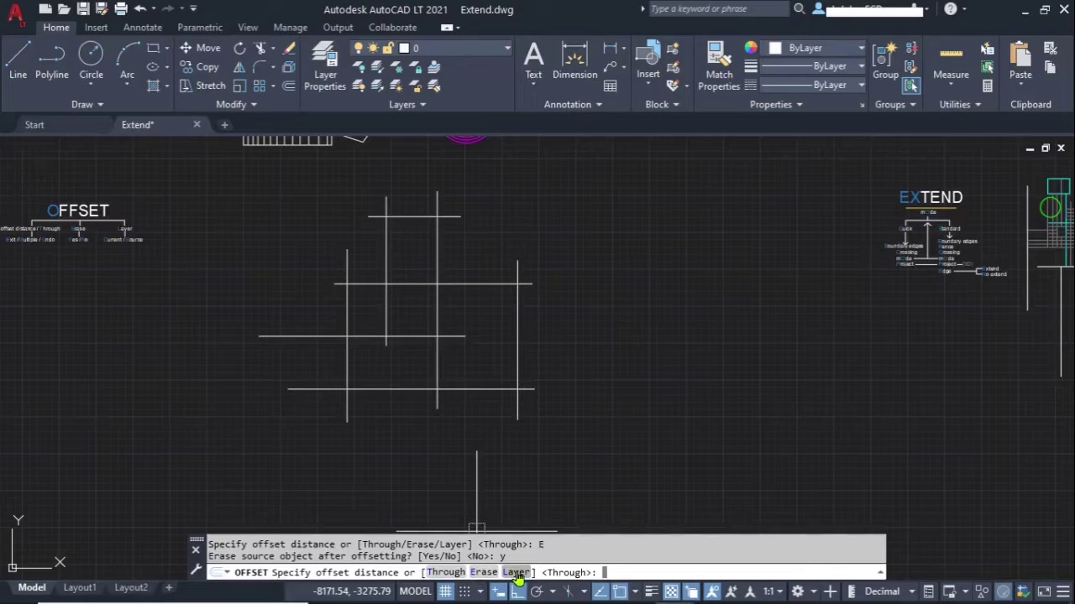
{"action": "left_click", "coordinate": [515, 574]}
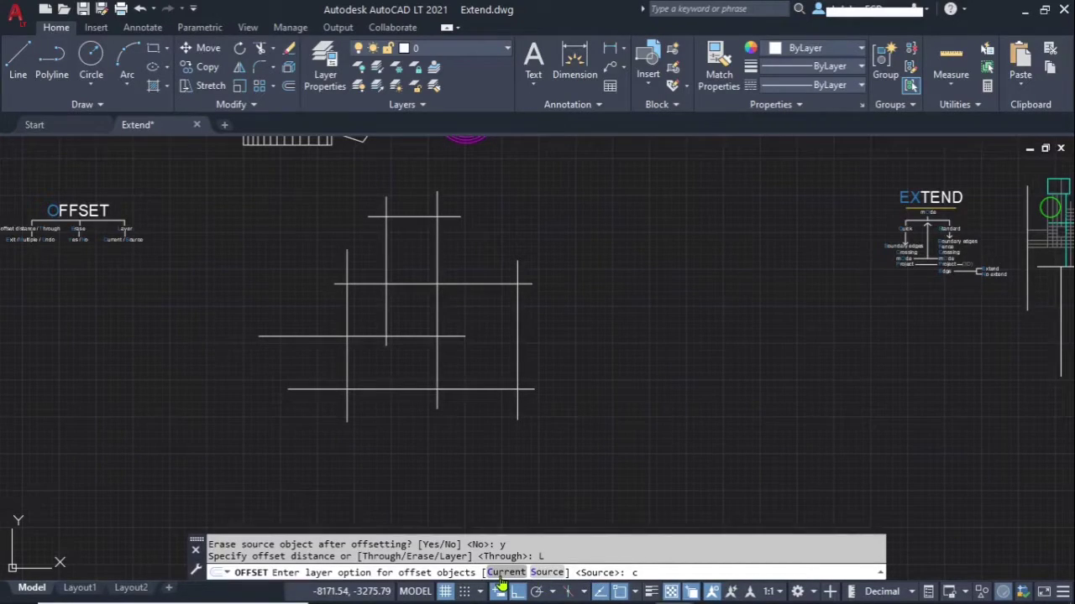
{"action": "left_click", "coordinate": [501, 578]}
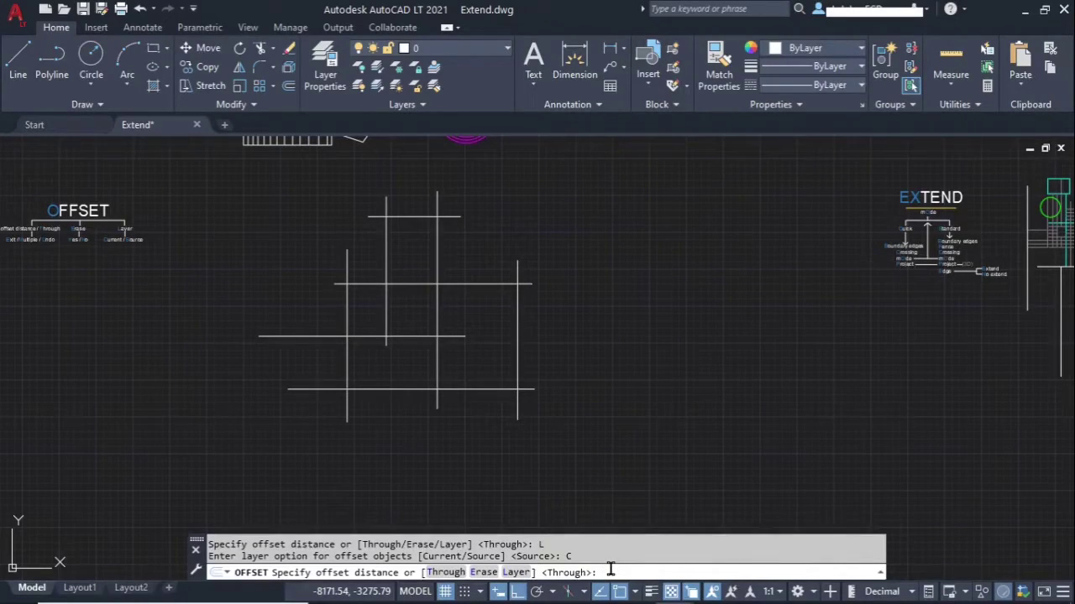
{"action": "key", "text": "Return"}
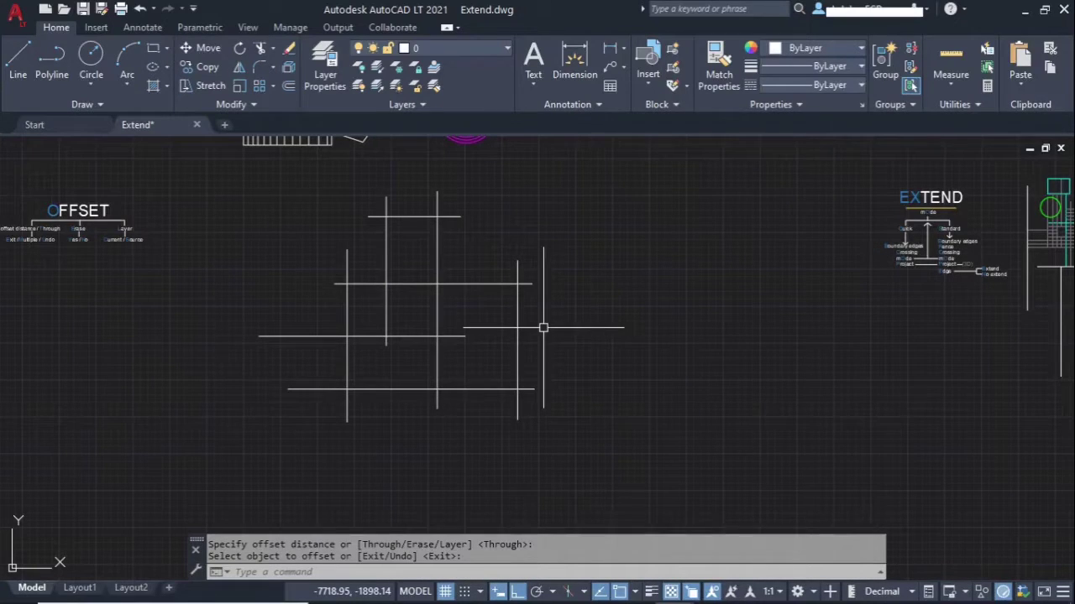
{"action": "key", "text": "Escape"}
Step: Draw a rectangle on the grid layer that encloses all the crossing white lines
{"action": "type", "text": "rec"}
{"action": "key", "text": "Return"}
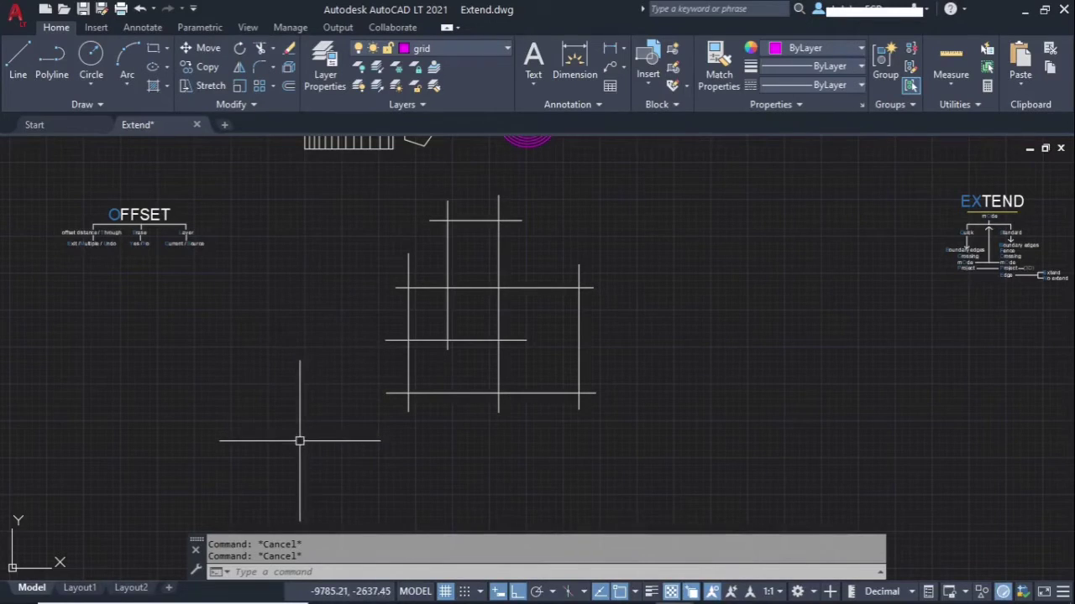
{"action": "left_click", "coordinate": [454, 50]}
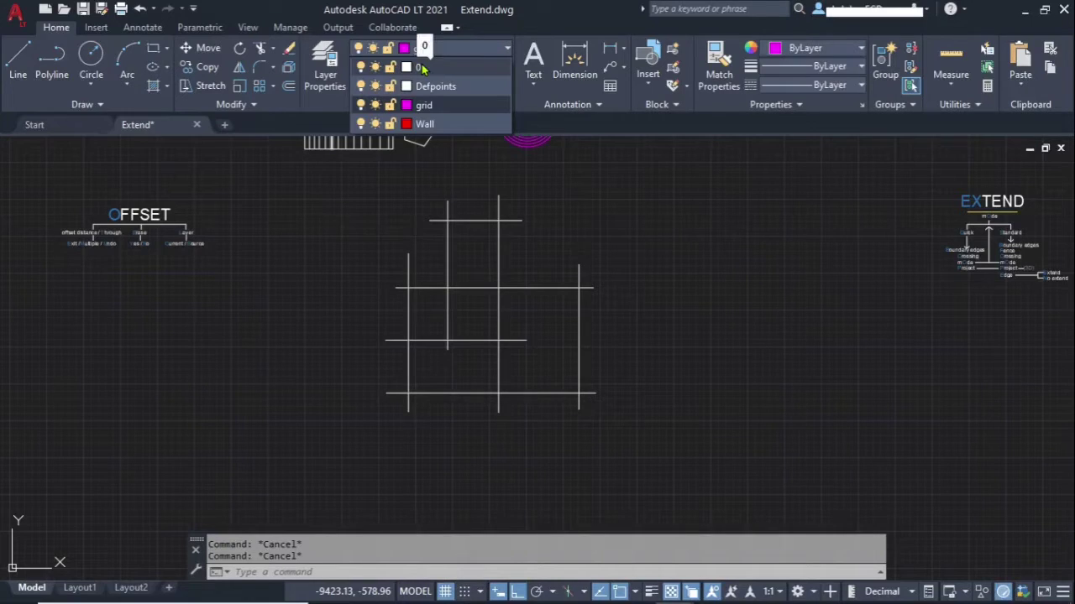
{"action": "type", "text": "rec"}
{"action": "key", "text": "Return"}
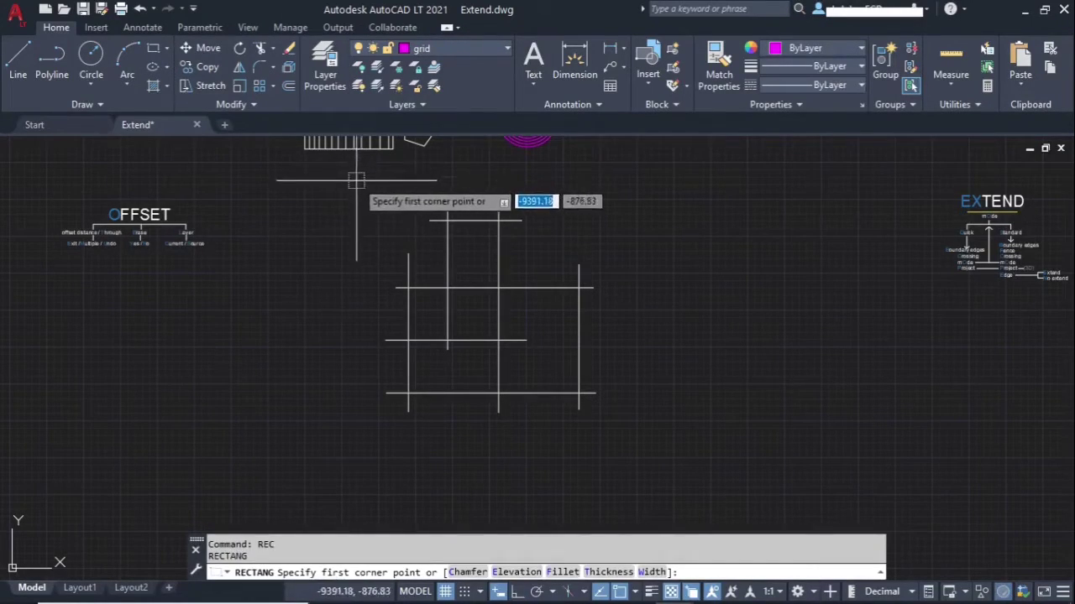
{"action": "left_click", "coordinate": [342, 181]}
{"action": "left_click", "coordinate": [637, 449]}
{"action": "key", "text": "Escape"}
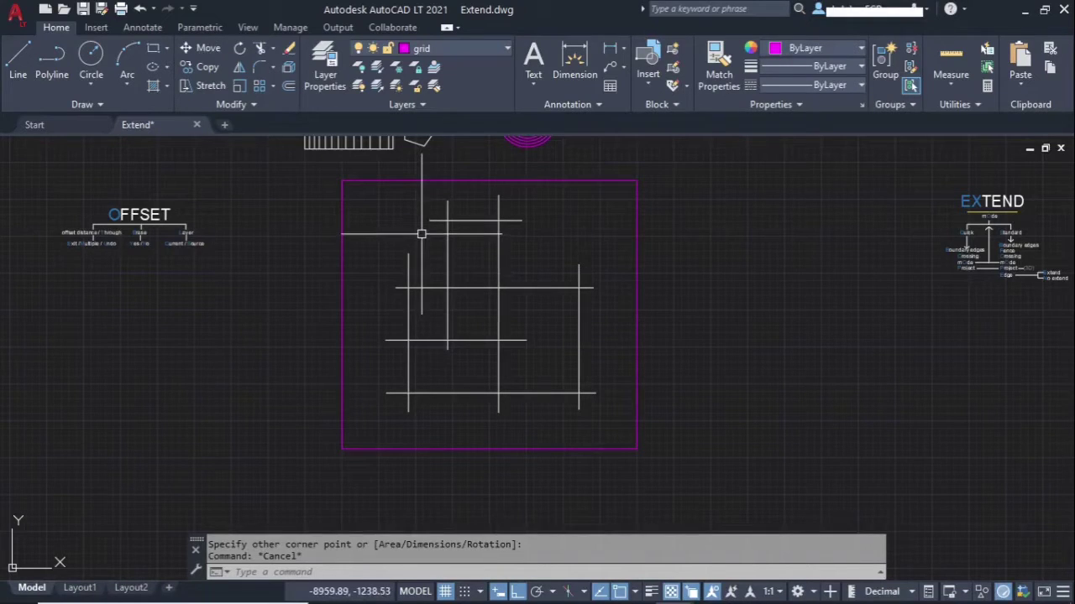
Step: Create polyline boundaries from internal points in the space around the crossing lines, the upper cell and the lower-left cell
{"action": "type", "text": "BO"}
{"action": "key", "text": "Return"}
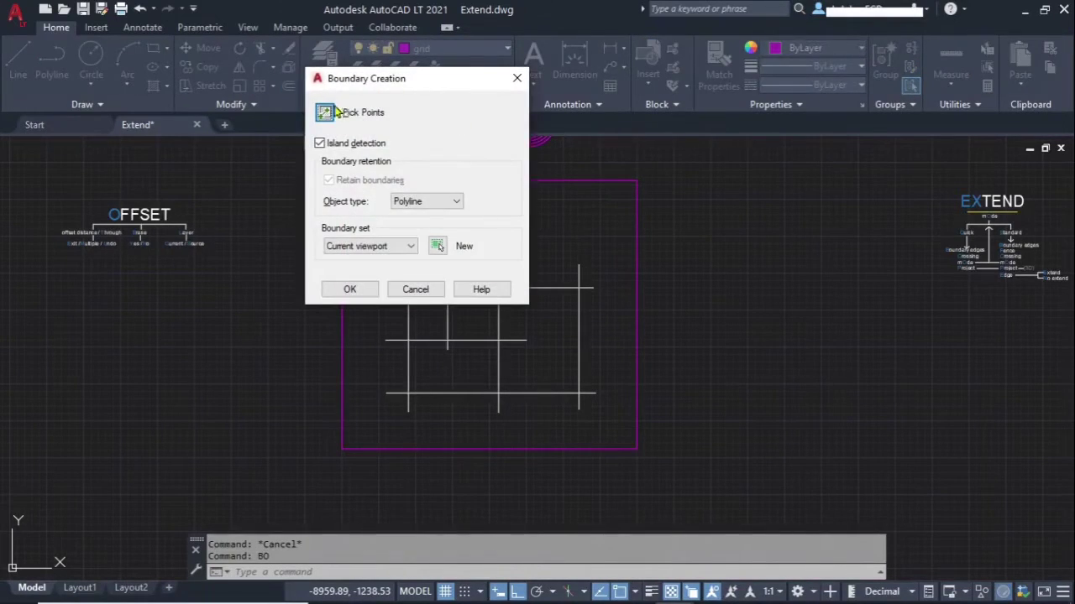
{"action": "left_click", "coordinate": [339, 112]}
{"action": "left_click", "coordinate": [372, 224]}
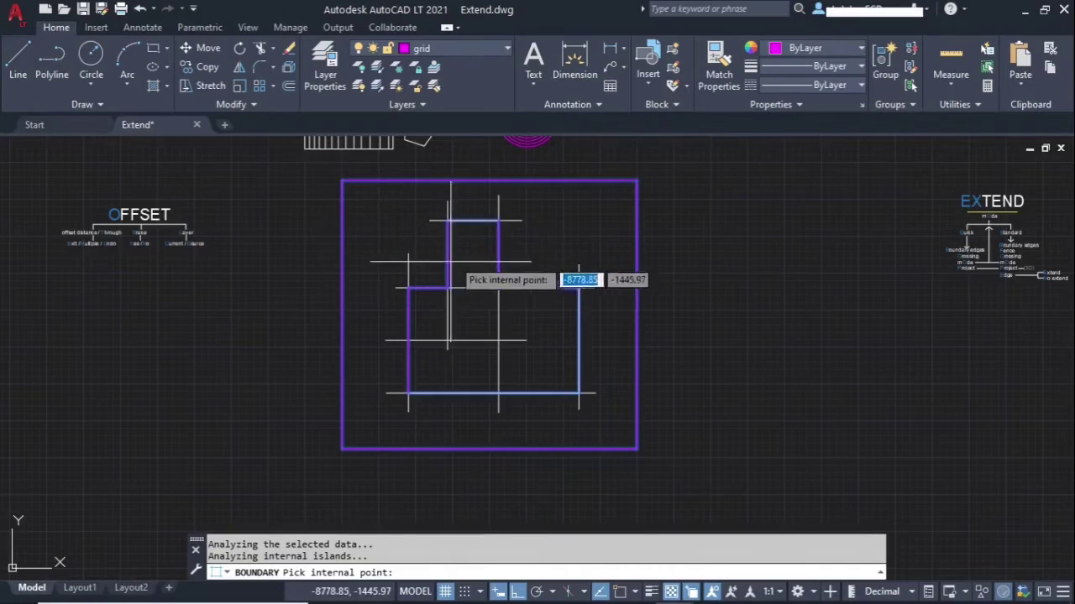
{"action": "left_click", "coordinate": [475, 256]}
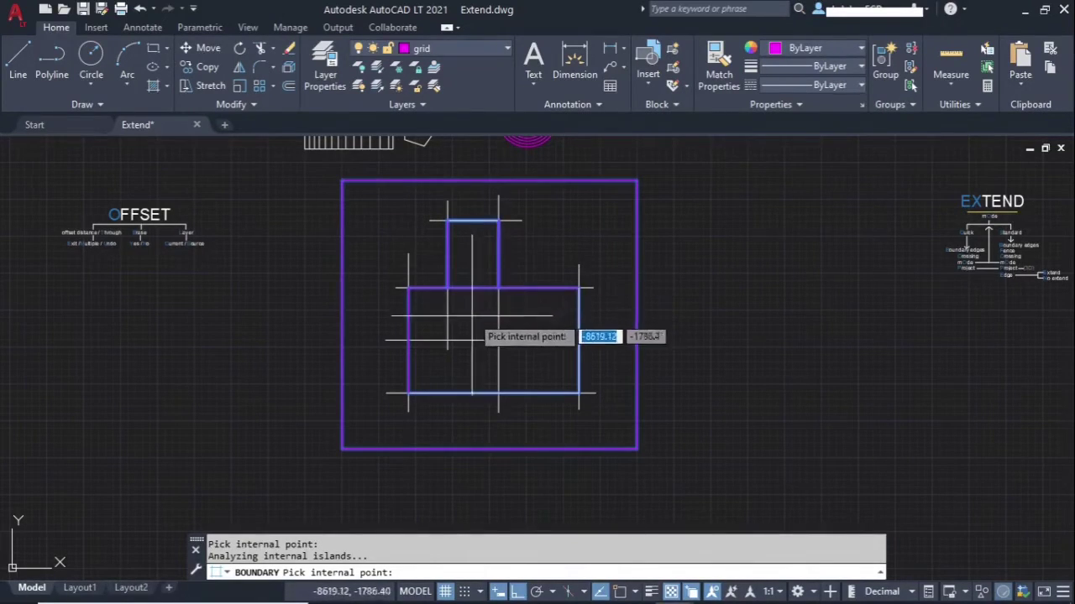
{"action": "left_click", "coordinate": [450, 369]}
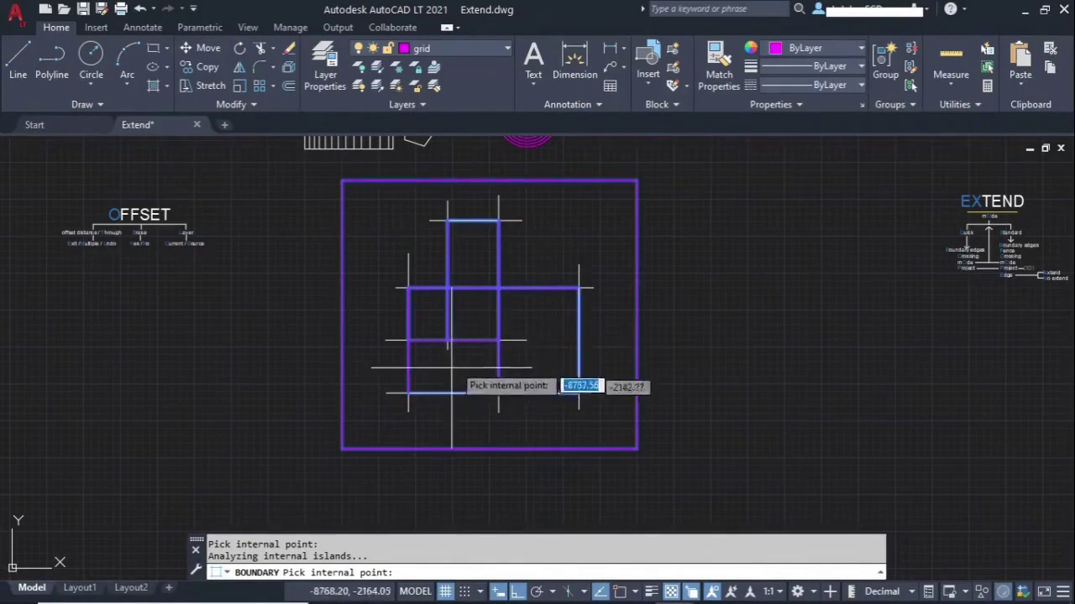
{"action": "key", "text": "Return"}
Step: Delete the enclosing rectangle together with the boundary polyline lying on top of it
{"action": "left_click", "coordinate": [674, 218]}
{"action": "left_click", "coordinate": [614, 214]}
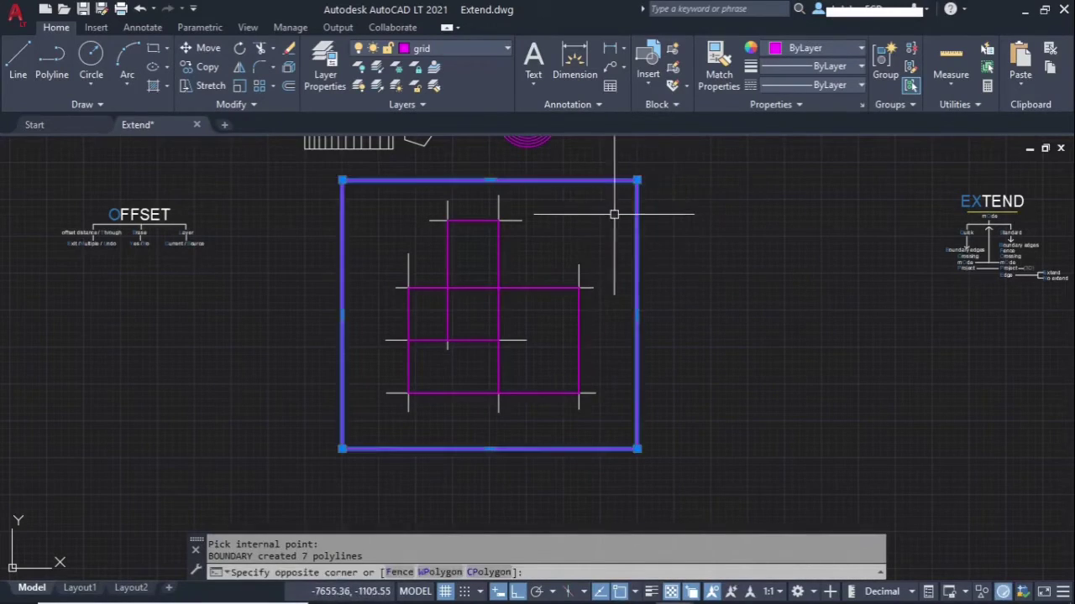
{"action": "key", "text": "Delete"}
Step: Erase the original white lines, leaving only the magenta boundary polylines of the floor plan
{"action": "scroll", "coordinate": [509, 187], "scroll_direction": "up", "scroll_amount": 2}
{"action": "left_click", "coordinate": [559, 180]}
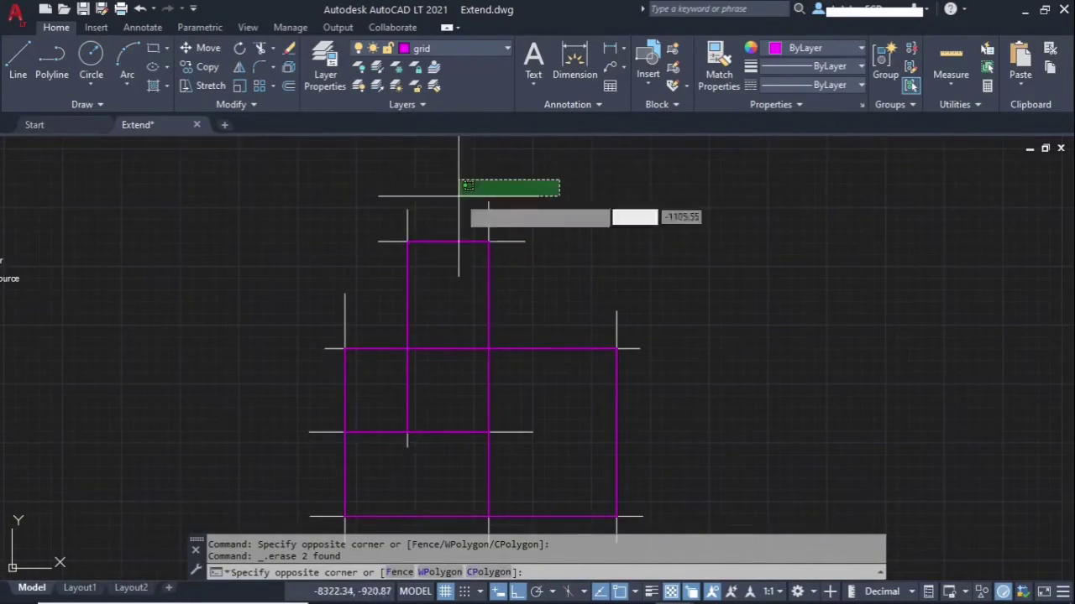
{"action": "left_click", "coordinate": [386, 210]}
{"action": "key", "text": "Delete"}
{"action": "left_click", "coordinate": [518, 241]}
{"action": "key", "text": "Delete"}
{"action": "left_click", "coordinate": [662, 276]}
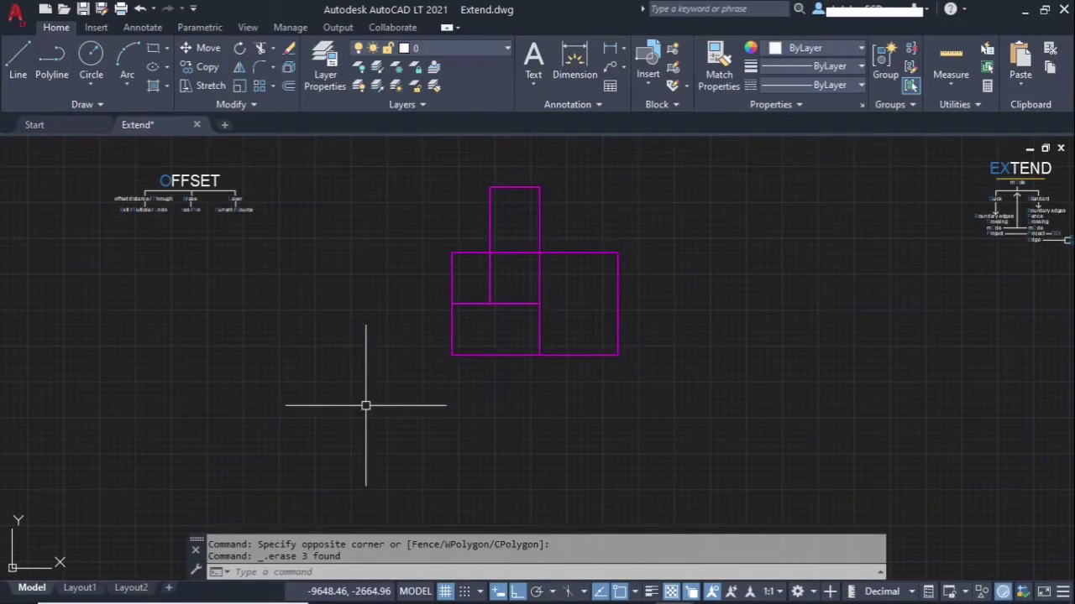
{"action": "scroll", "coordinate": [470, 285], "scroll_direction": "up", "scroll_amount": 2}
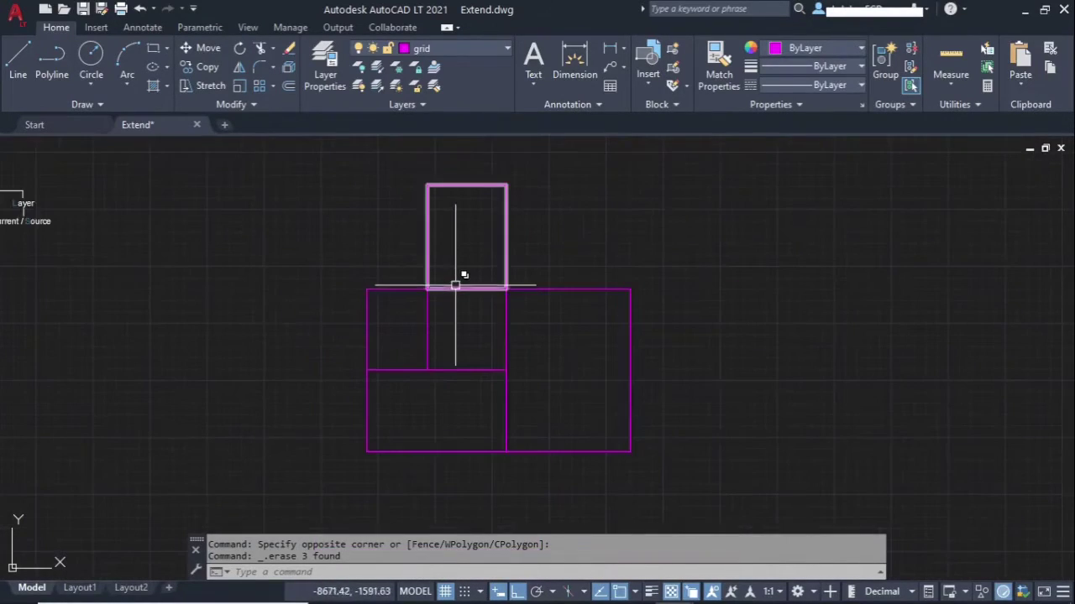
{"action": "key", "text": "Escape"}
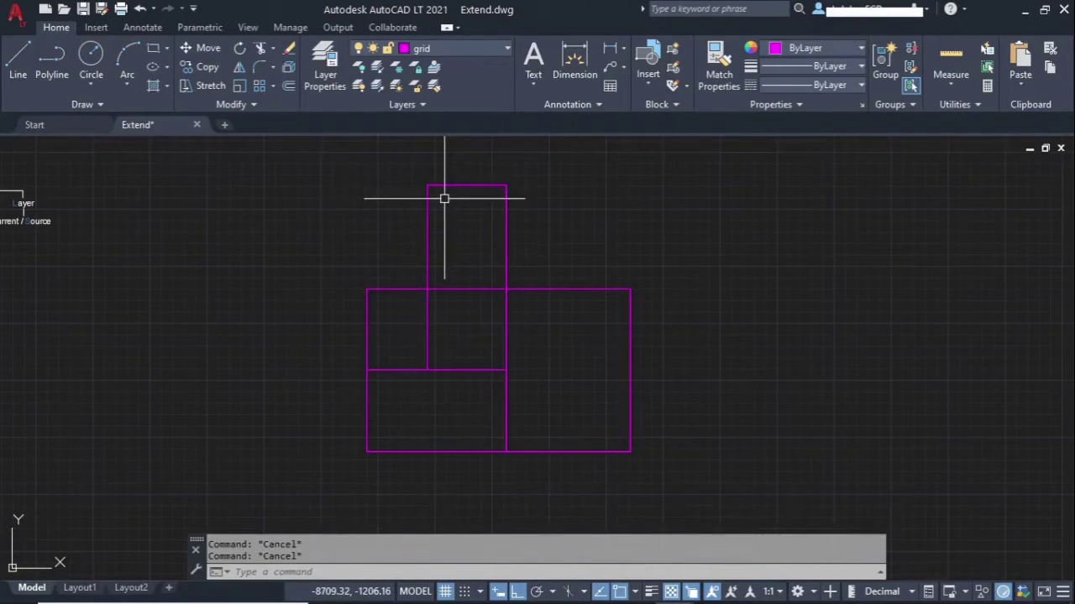
Step: Make Wall the current layer and start an offset with a distance of 10
{"action": "left_click", "coordinate": [449, 52]}
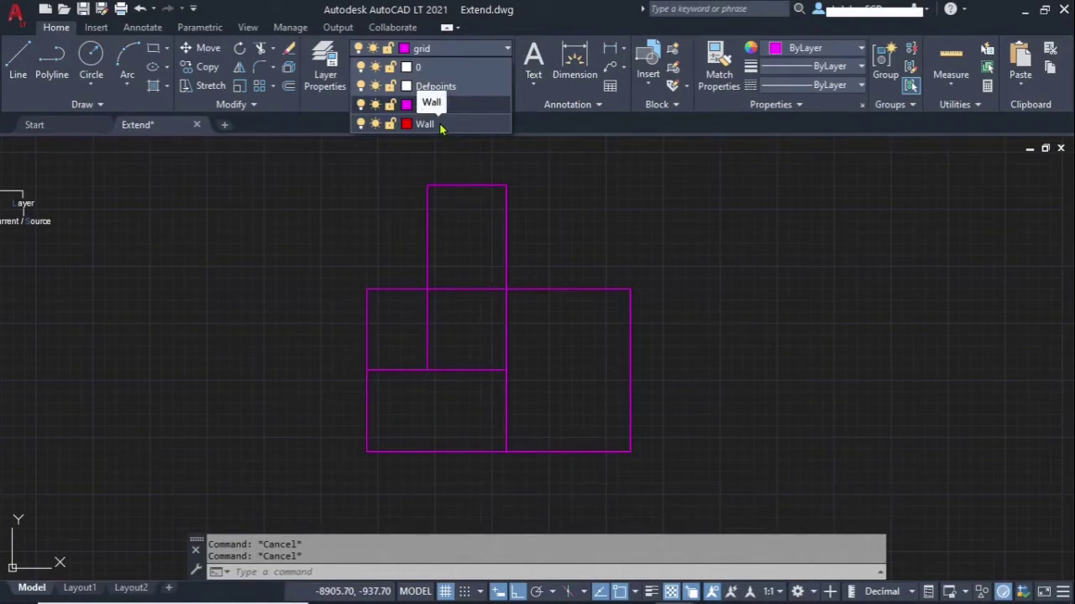
{"action": "left_click", "coordinate": [440, 127]}
{"action": "type", "text": "o"}
{"action": "key", "text": "Return"}
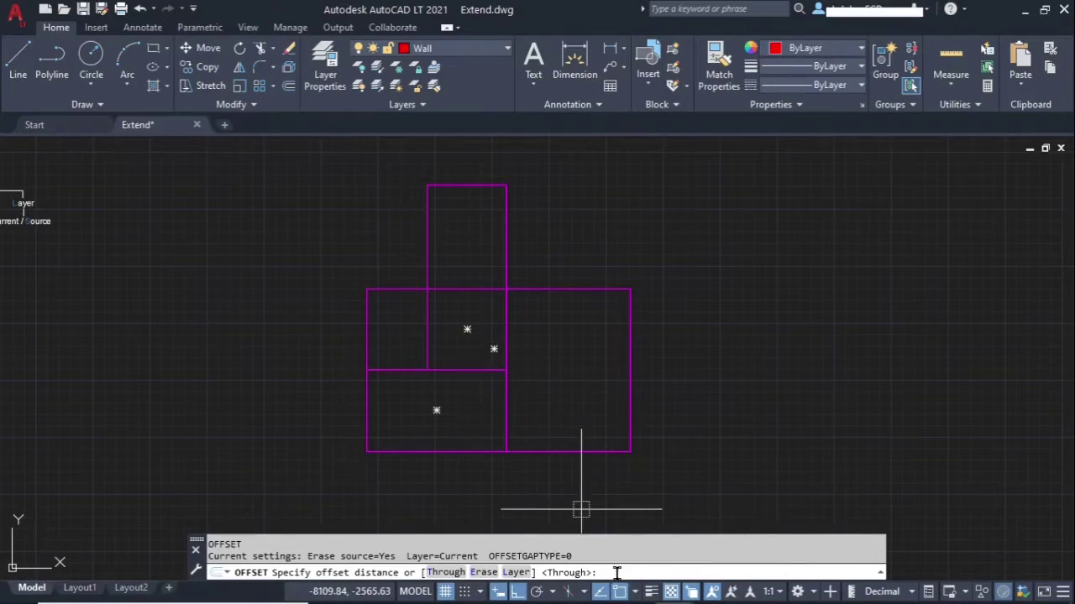
{"action": "type", "text": "10"}
{"action": "key", "text": "Return"}
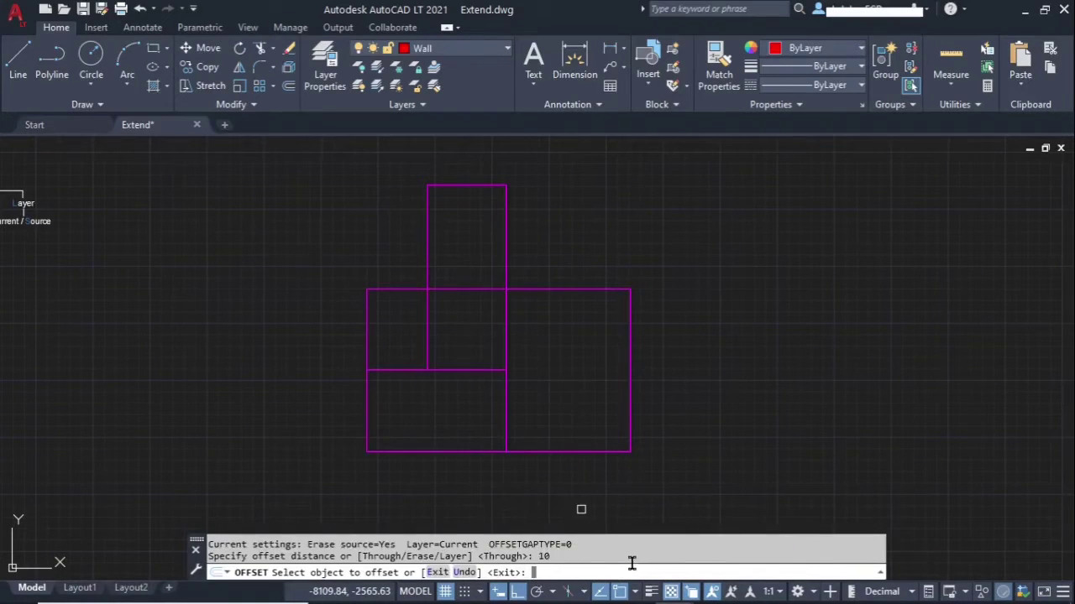
Step: Turn off selection cycling and offset the plan's outer outline outward by 10
{"action": "left_click", "coordinate": [507, 231]}
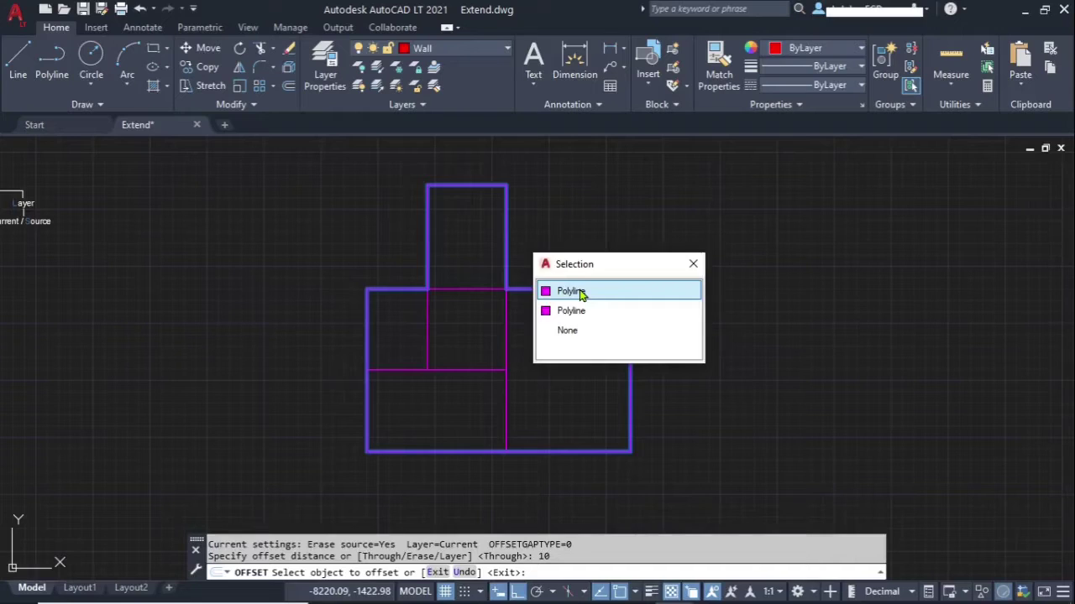
{"action": "left_click", "coordinate": [691, 595]}
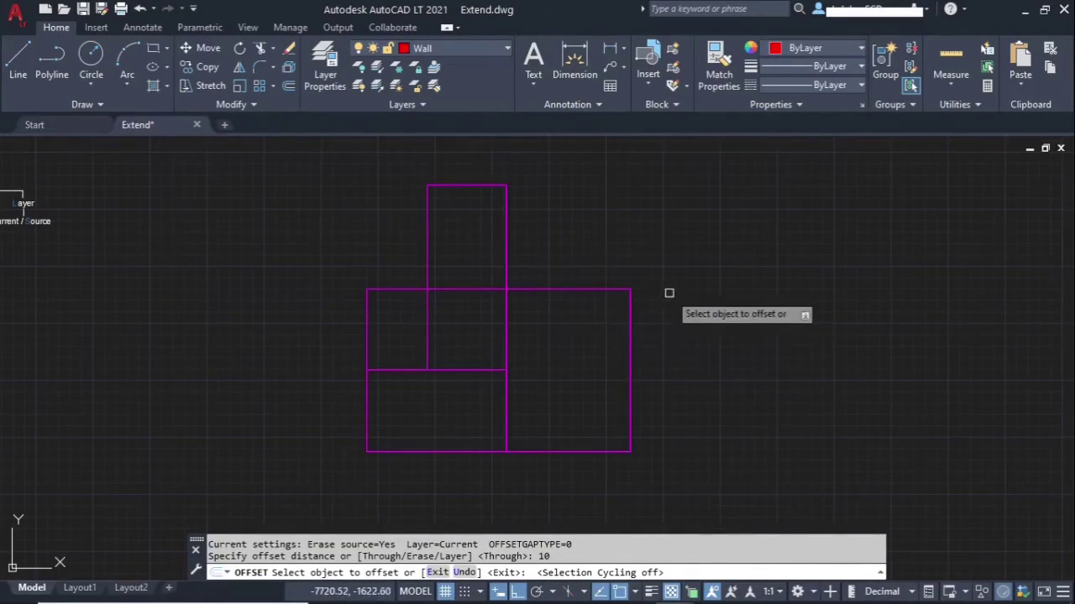
{"action": "left_click", "coordinate": [506, 225]}
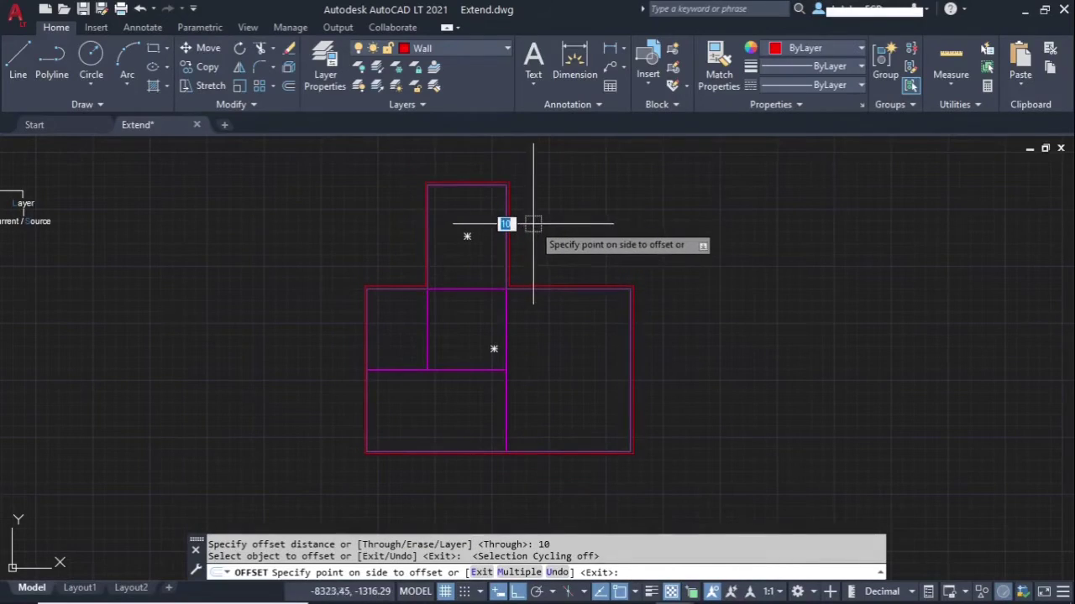
{"action": "left_click", "coordinate": [539, 225]}
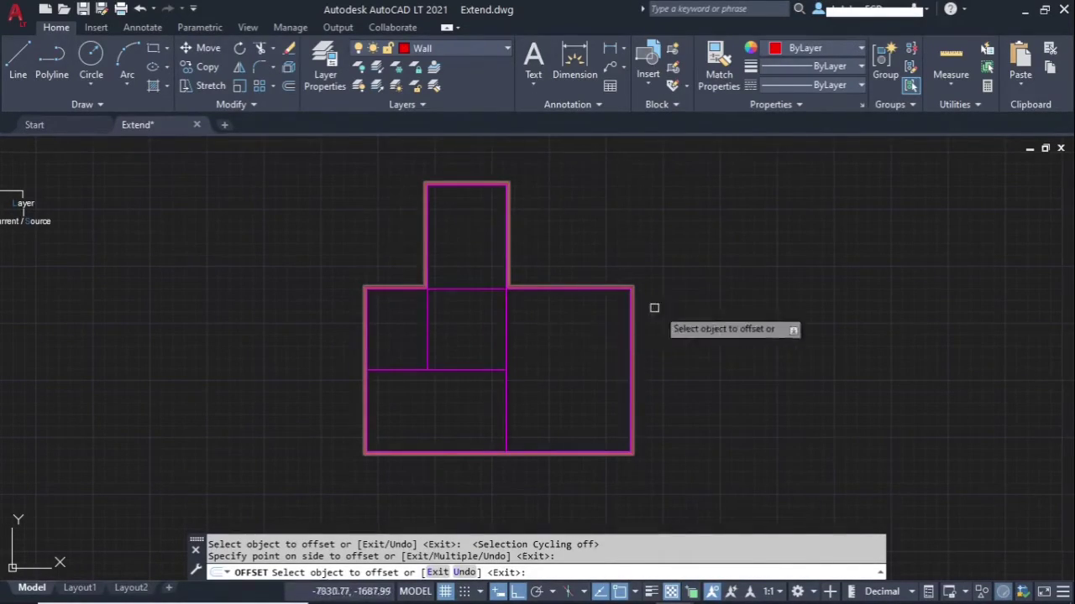
Step: Offset the topmost room's outline inward by 10
{"action": "scroll", "coordinate": [477, 185], "scroll_direction": "up", "scroll_amount": 2}
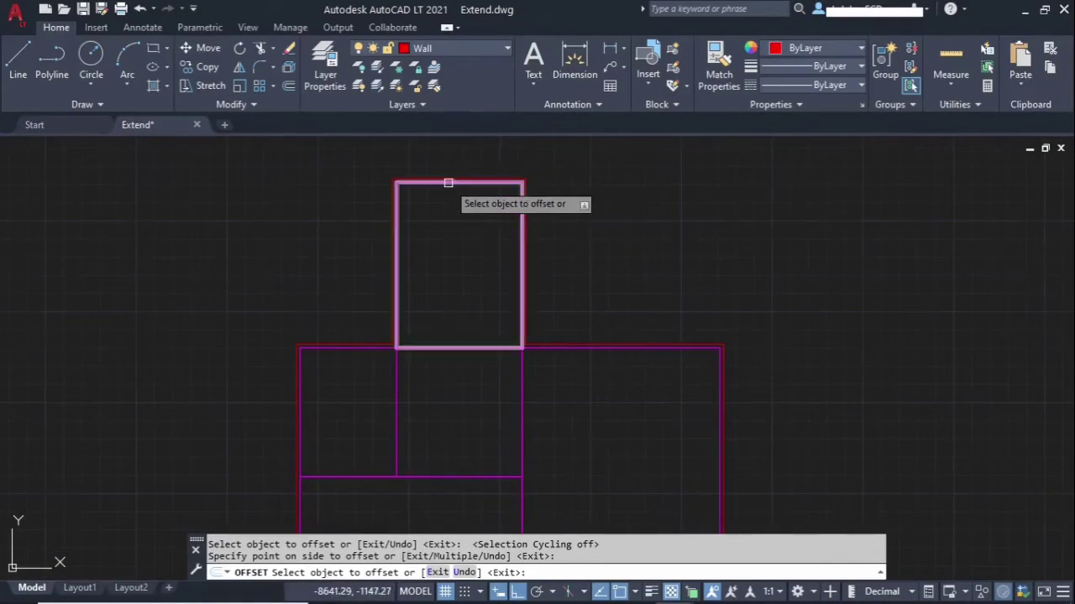
{"action": "scroll", "coordinate": [448, 183], "scroll_direction": "up", "scroll_amount": 3}
{"action": "scroll", "coordinate": [516, 162], "scroll_direction": "down", "scroll_amount": 2}
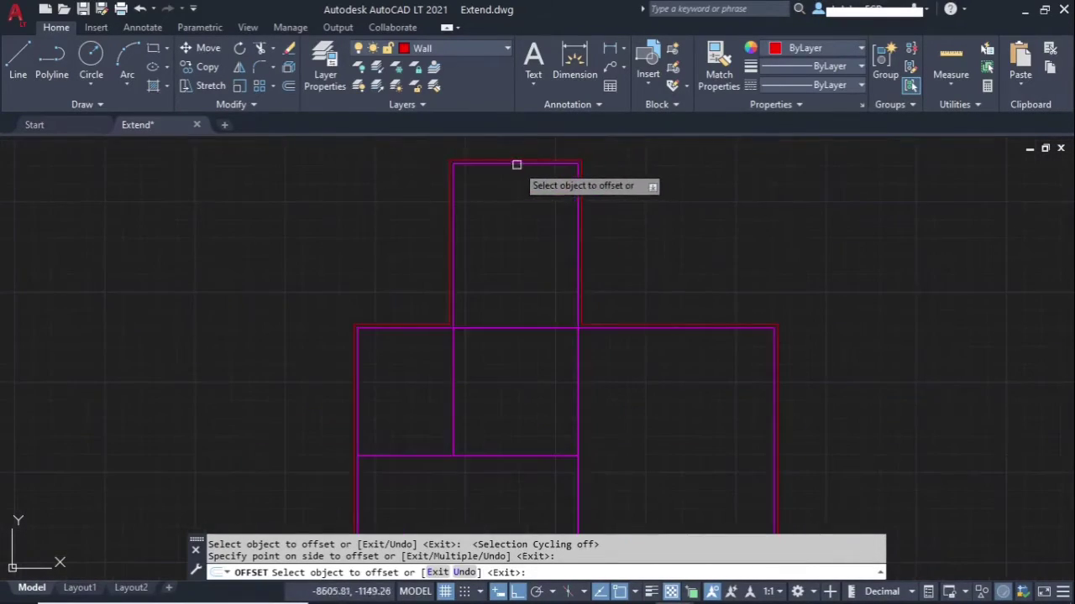
{"action": "scroll", "coordinate": [499, 168], "scroll_direction": "up", "scroll_amount": 2}
{"action": "left_click", "coordinate": [493, 161]}
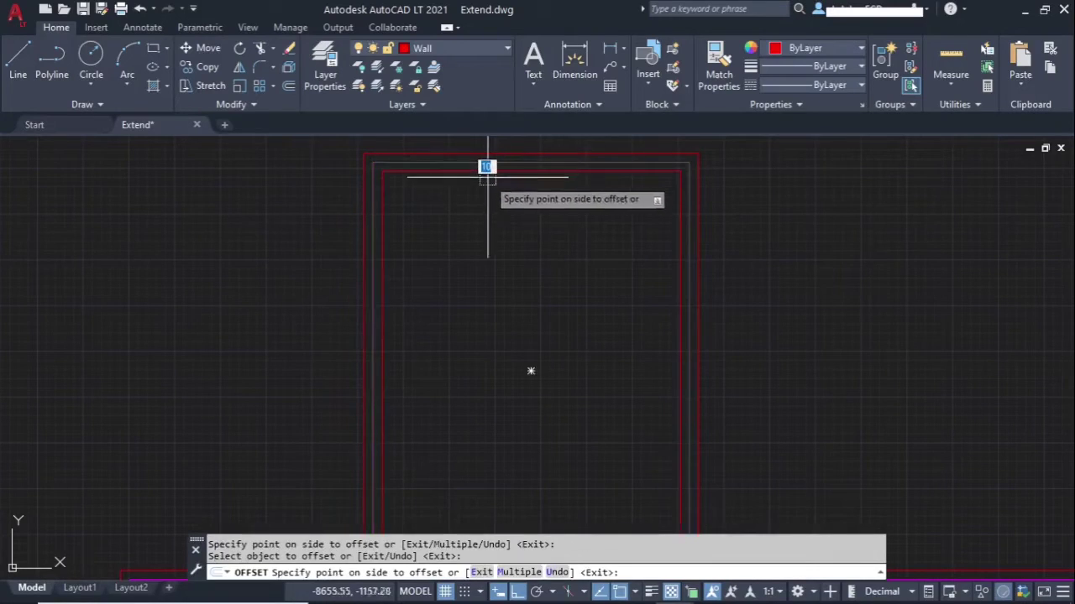
{"action": "left_click", "coordinate": [487, 196]}
Step: Offset the outlines of the two small rooms below the top room inward by 10
{"action": "scroll", "coordinate": [449, 335], "scroll_direction": "down", "scroll_amount": 3}
{"action": "scroll", "coordinate": [437, 319], "scroll_direction": "up", "scroll_amount": 2}
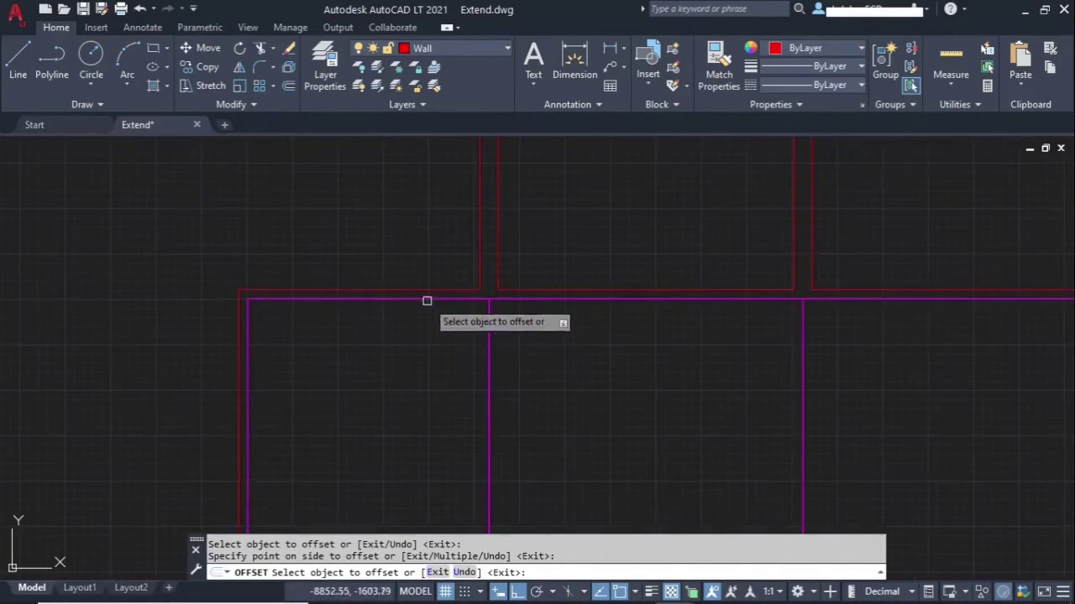
{"action": "left_click", "coordinate": [427, 300]}
{"action": "left_click", "coordinate": [427, 287]}
{"action": "left_click", "coordinate": [545, 300]}
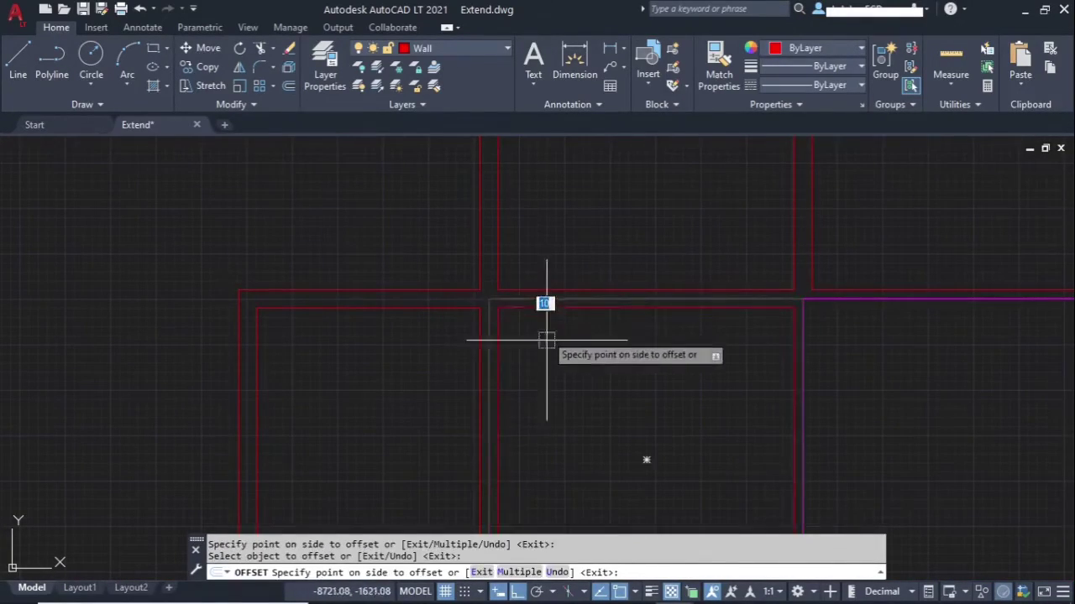
{"action": "left_click", "coordinate": [546, 290]}
Step: Offset the outlines of the large right-hand room and the lower-left room inward by 10
{"action": "scroll", "coordinate": [545, 288], "scroll_direction": "down", "scroll_amount": 2}
{"action": "scroll", "coordinate": [663, 274], "scroll_direction": "up", "scroll_amount": 2}
{"action": "scroll", "coordinate": [659, 244], "scroll_direction": "down", "scroll_amount": 3}
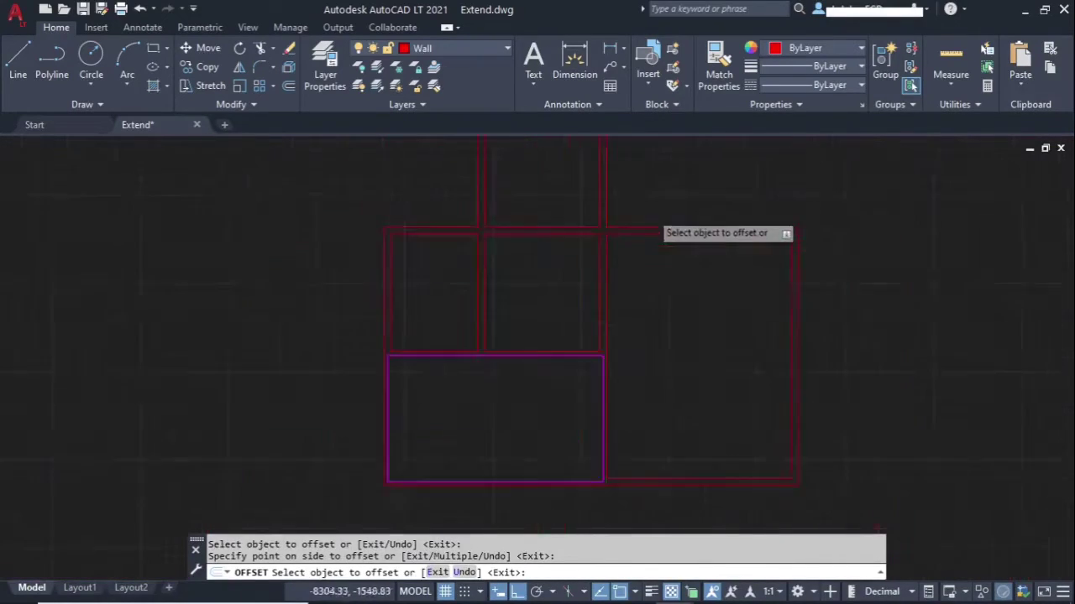
{"action": "scroll", "coordinate": [604, 294], "scroll_direction": "up", "scroll_amount": 4}
{"action": "scroll", "coordinate": [589, 246], "scroll_direction": "down", "scroll_amount": 6}
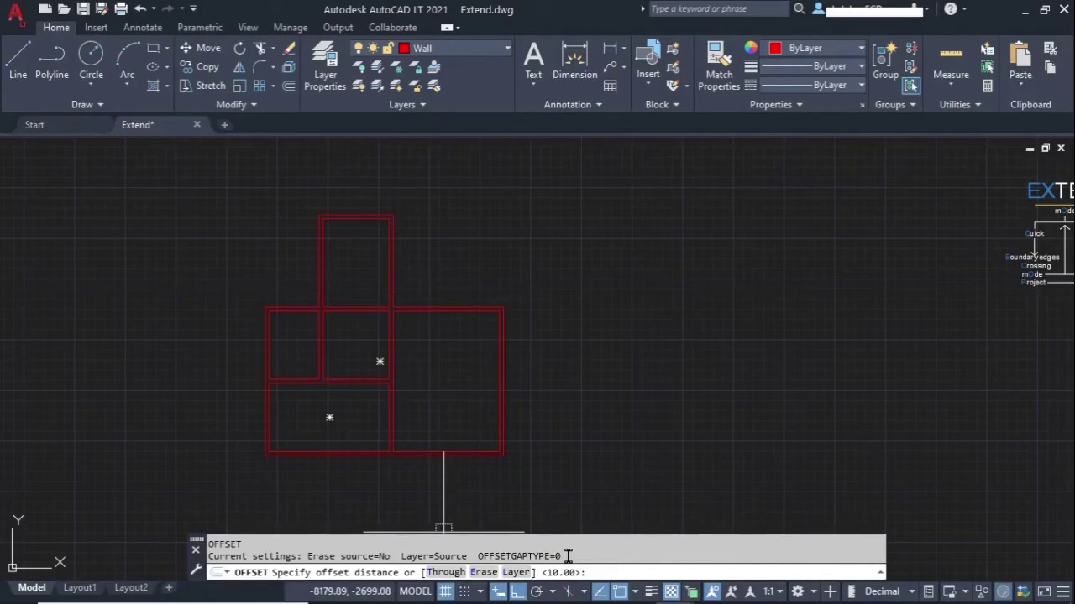
Step: Leave the active offset and set the OFFSETGAPTYPE system variable to 1
{"action": "key", "text": "Escape"}
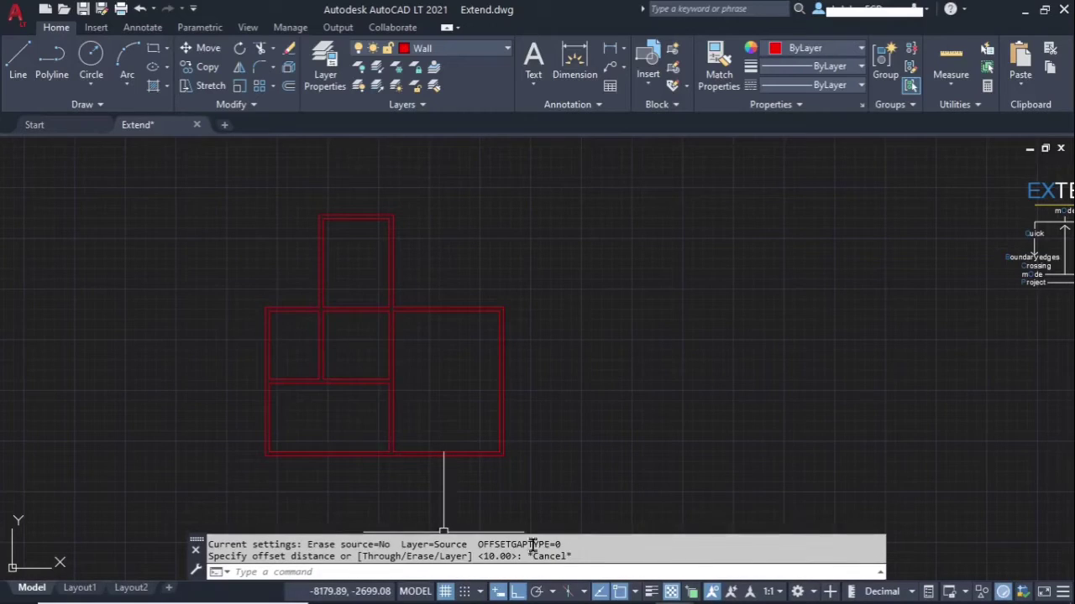
{"action": "type", "text": "offsetgap"}
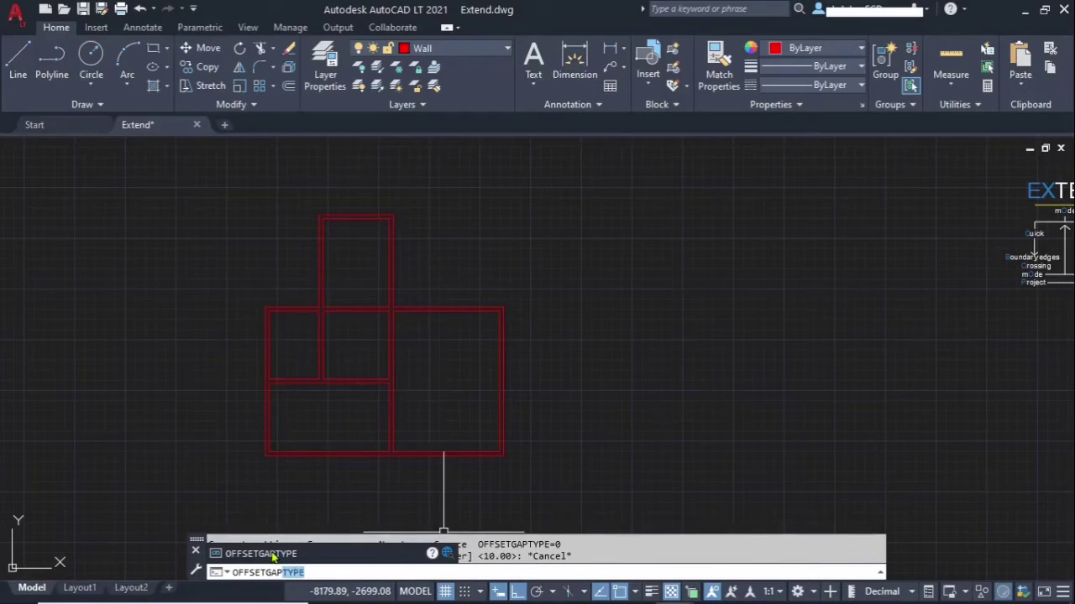
{"action": "left_click", "coordinate": [271, 554]}
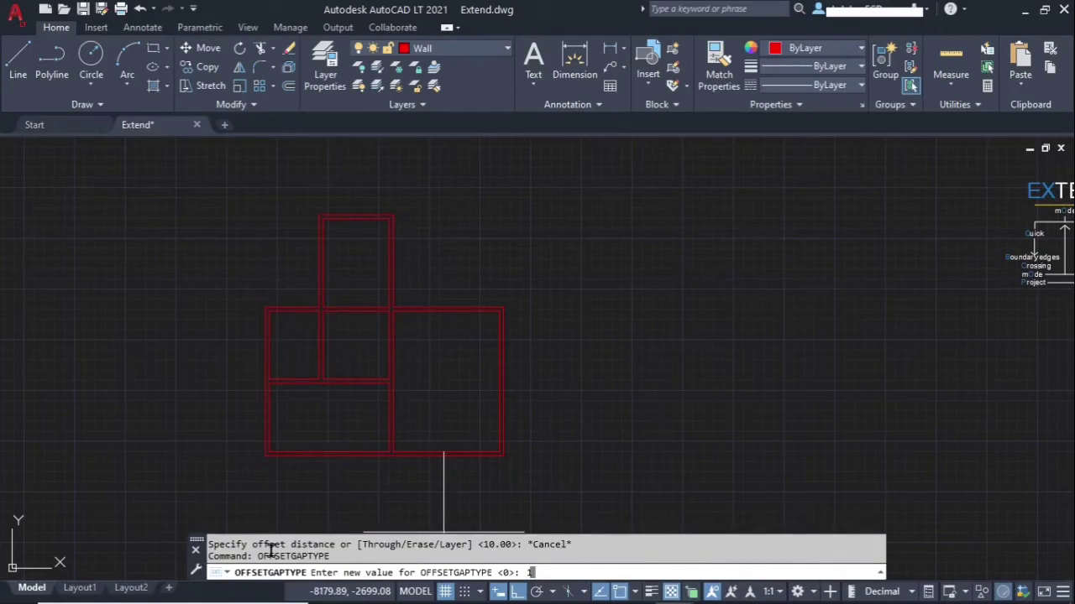
{"action": "key", "text": "Return"}
{"action": "key", "text": "Return"}
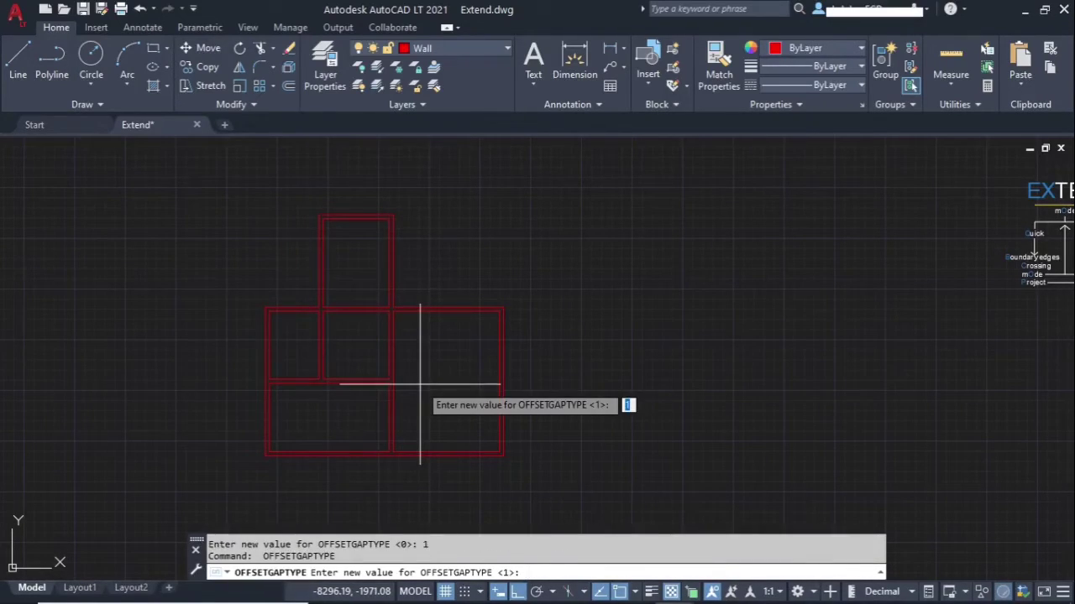
{"action": "key", "text": "Escape"}
Step: Try a Through offset of the large right-hand room's inner outline, previewing it inside and outside the room
{"action": "type", "text": "o"}
{"action": "key", "text": "Return"}
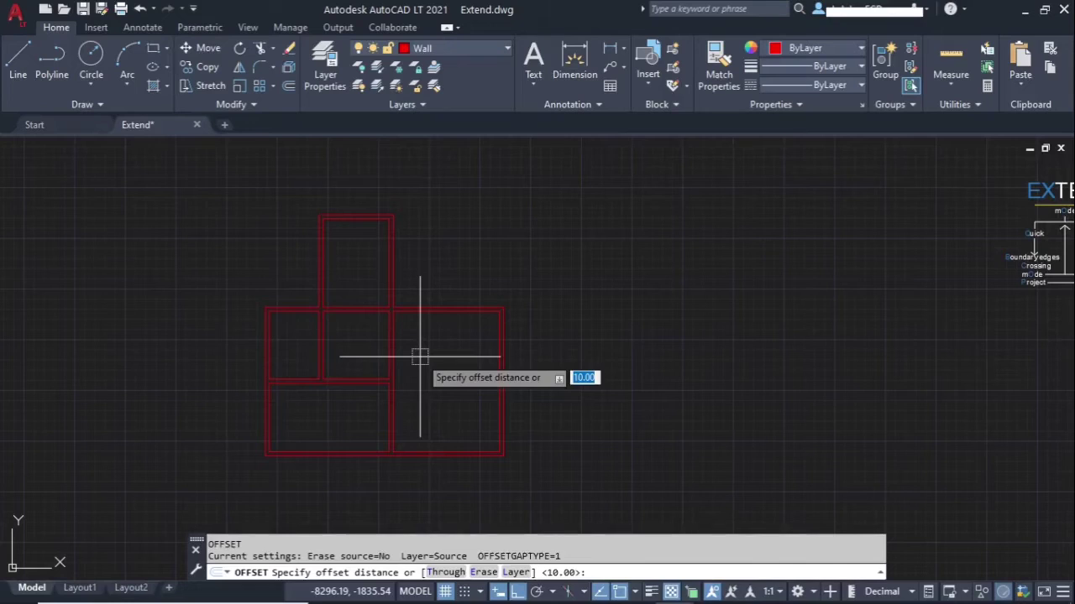
{"action": "type", "text": "t"}
{"action": "key", "text": "Return"}
{"action": "scroll", "coordinate": [424, 345], "scroll_direction": "up", "scroll_amount": 4}
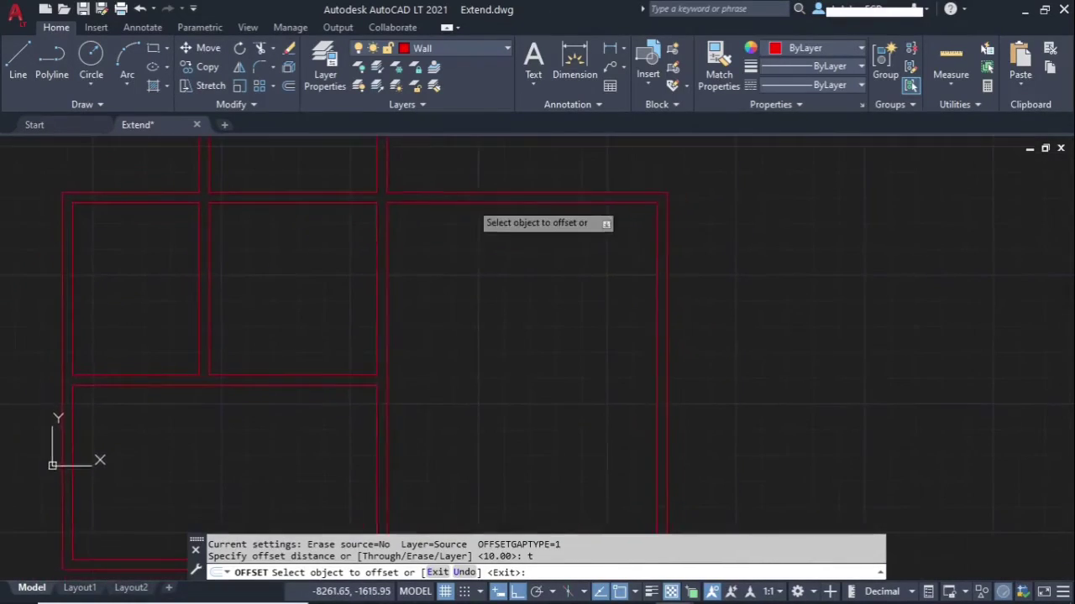
{"action": "left_click", "coordinate": [455, 202]}
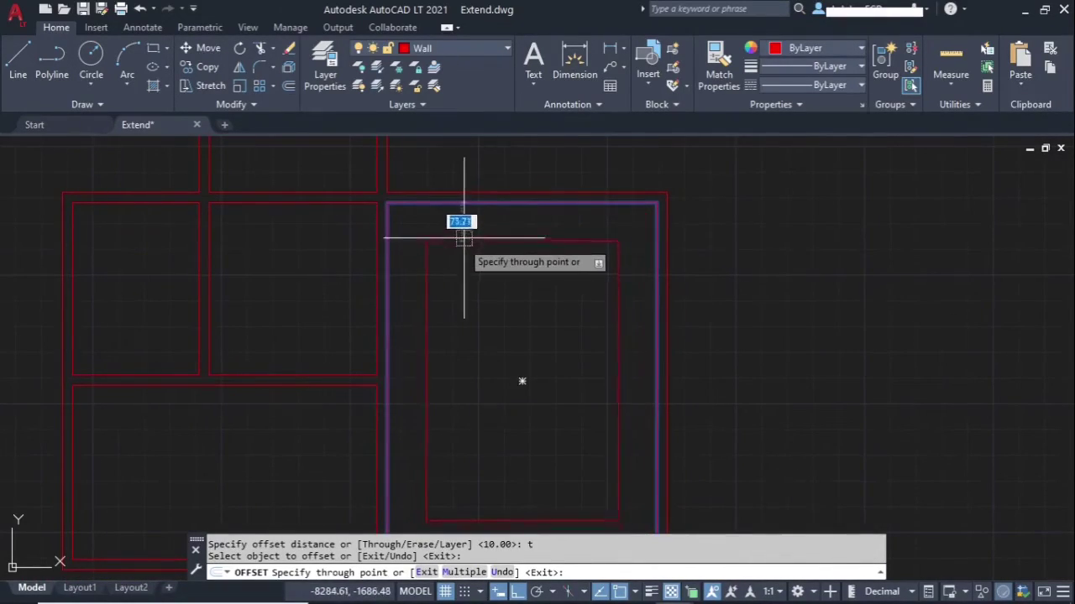
{"action": "scroll", "coordinate": [452, 241], "scroll_direction": "down", "scroll_amount": 2}
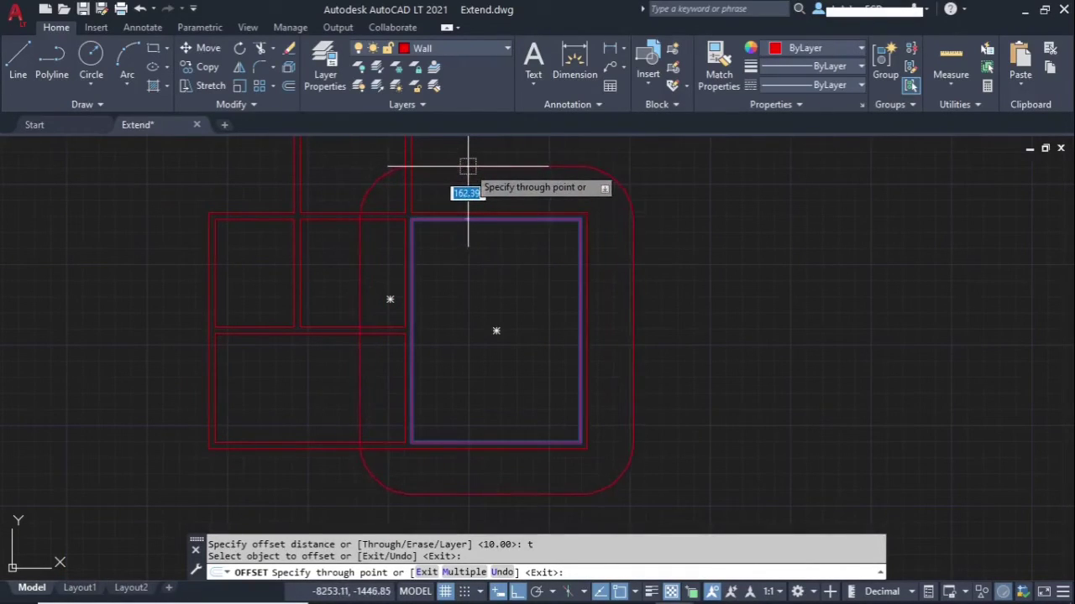
{"action": "middle_click_drag", "start_coordinate": [464, 172], "coordinate": [464, 211]}
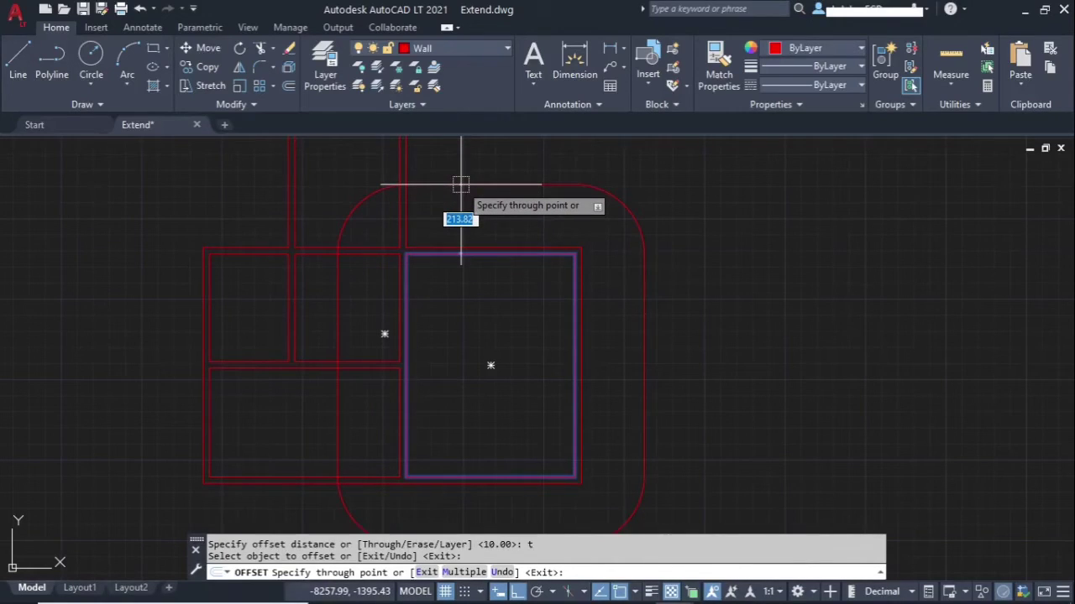
{"action": "key", "text": "Escape"}
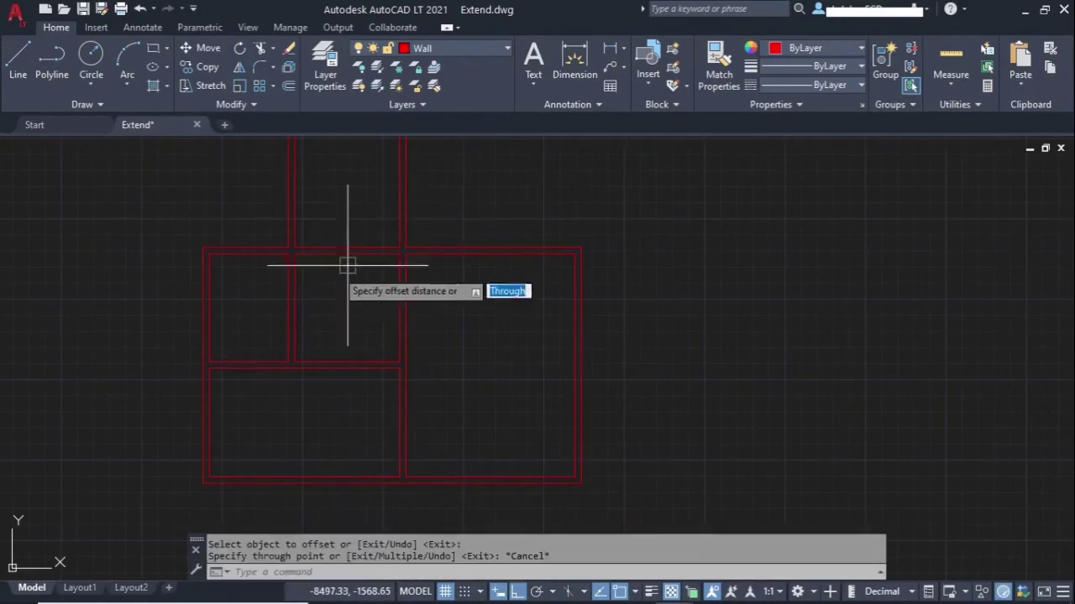
Step: Try a Through offset of the small middle room's inner outline, previewing it outward across the neighbouring rooms
{"action": "key", "text": "Return"}
{"action": "key", "text": "Return"}
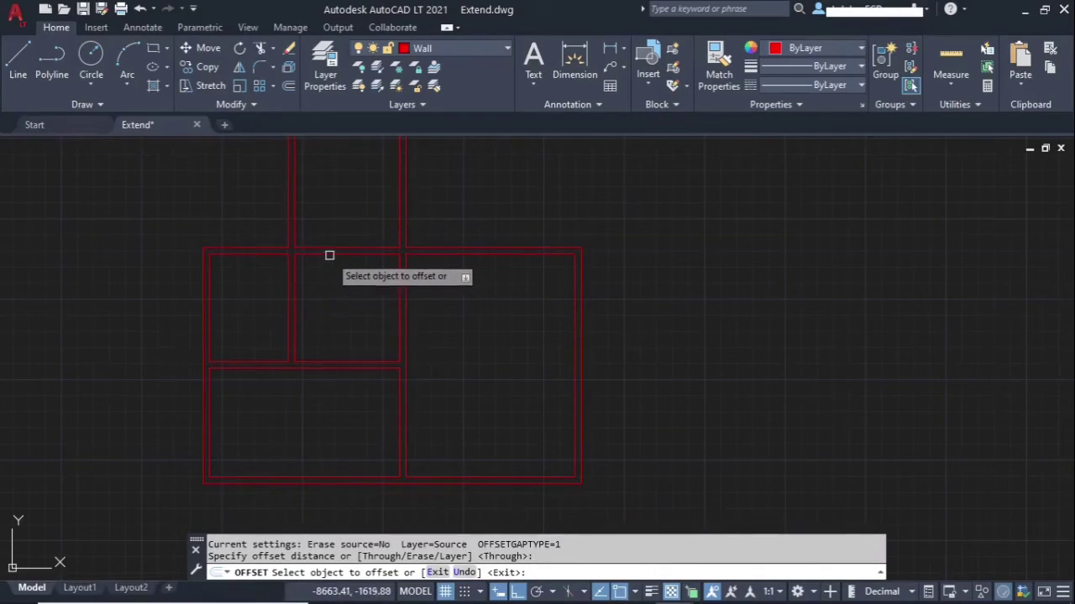
{"action": "left_click", "coordinate": [328, 253]}
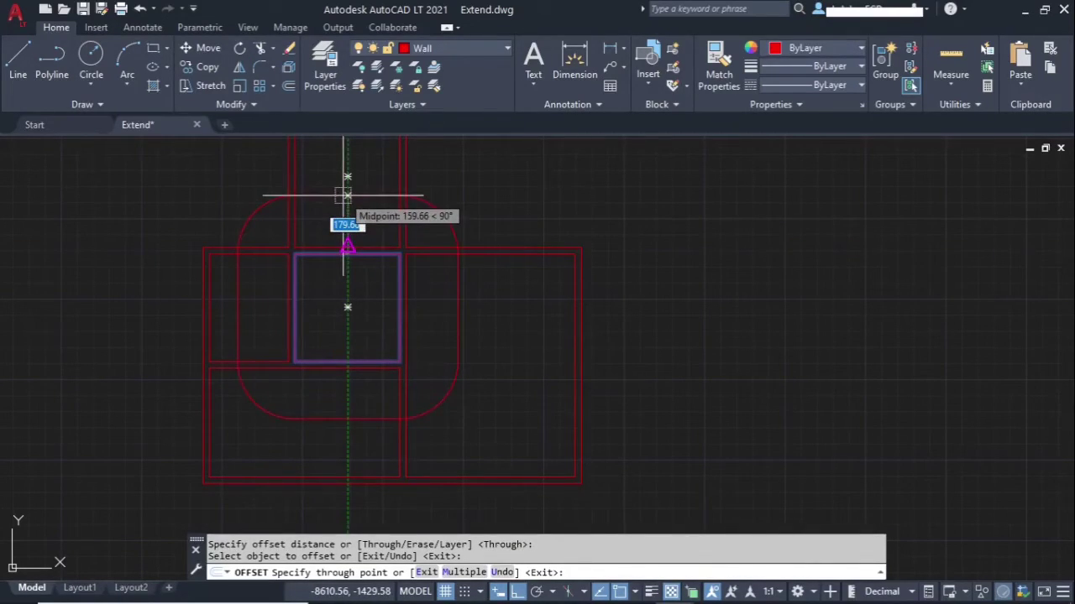
{"action": "middle_click_drag", "start_coordinate": [348, 173], "coordinate": [341, 257]}
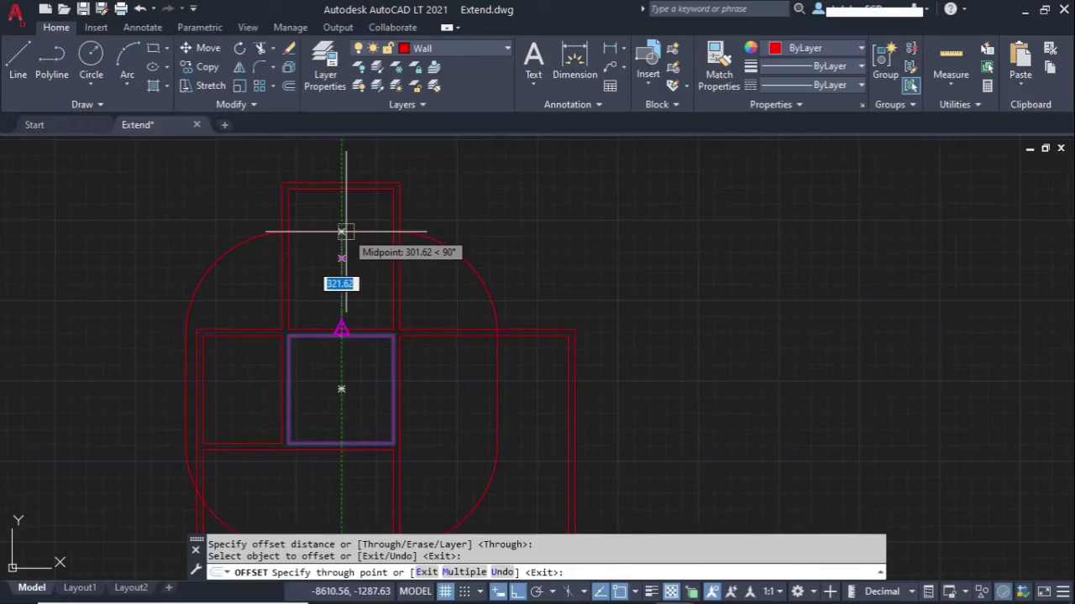
{"action": "key", "text": "Escape"}
{"action": "key", "text": "Return"}
{"action": "key", "text": "Escape"}
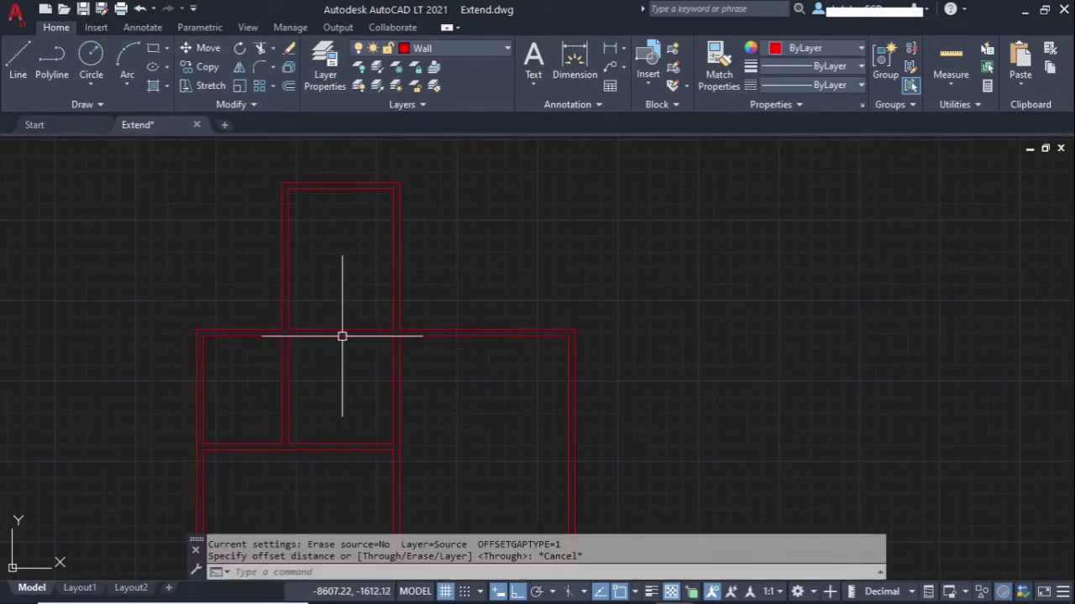
Step: Set the OFFSETGAPTYPE system variable to 2
{"action": "type", "text": "OO"}
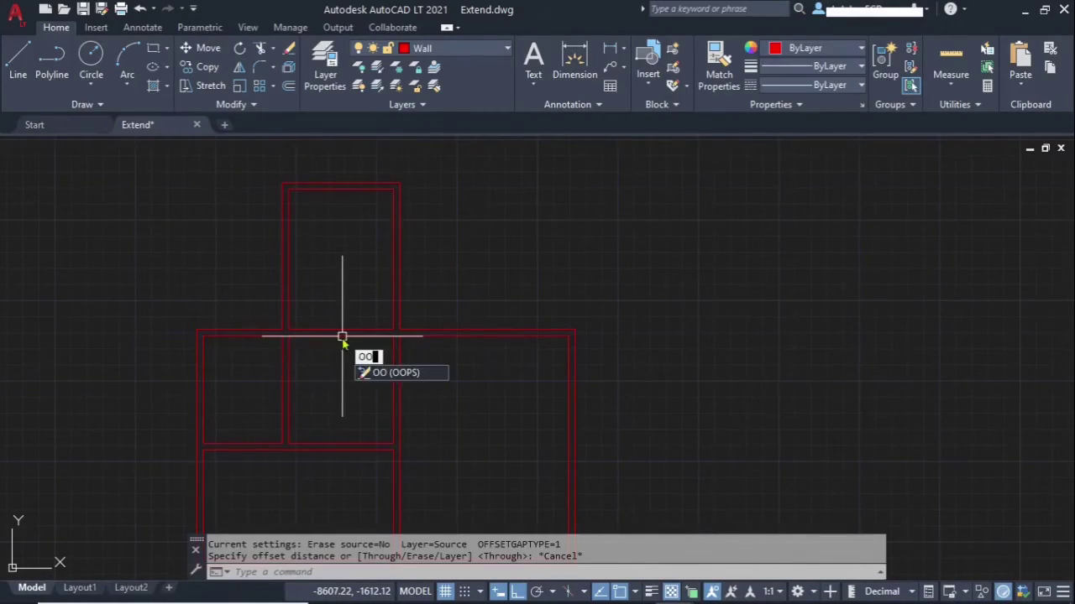
{"action": "type", "text": "setsa"}
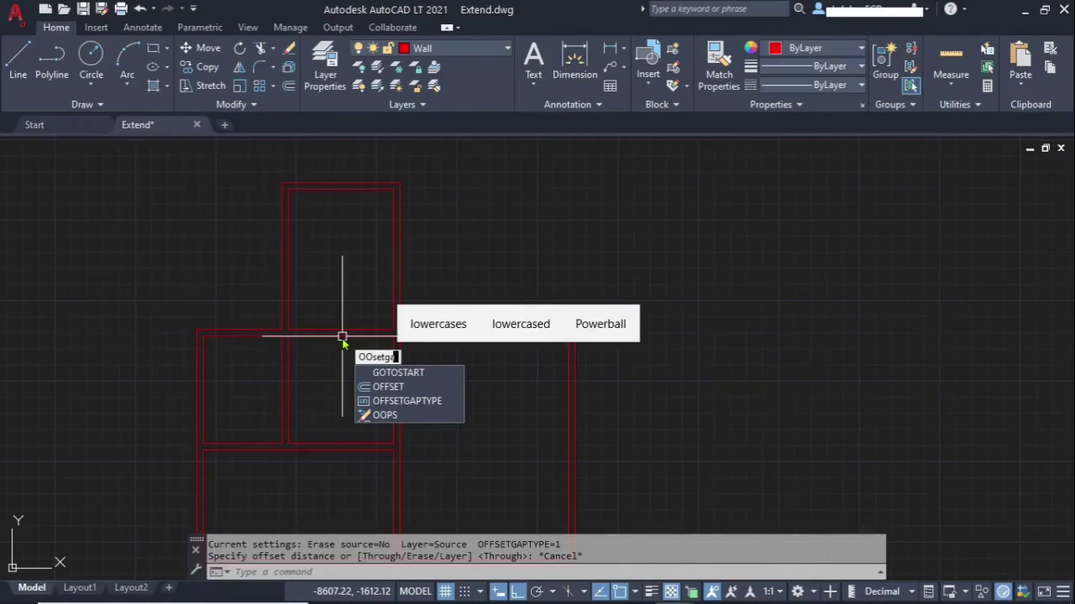
{"action": "left_click", "coordinate": [406, 401]}
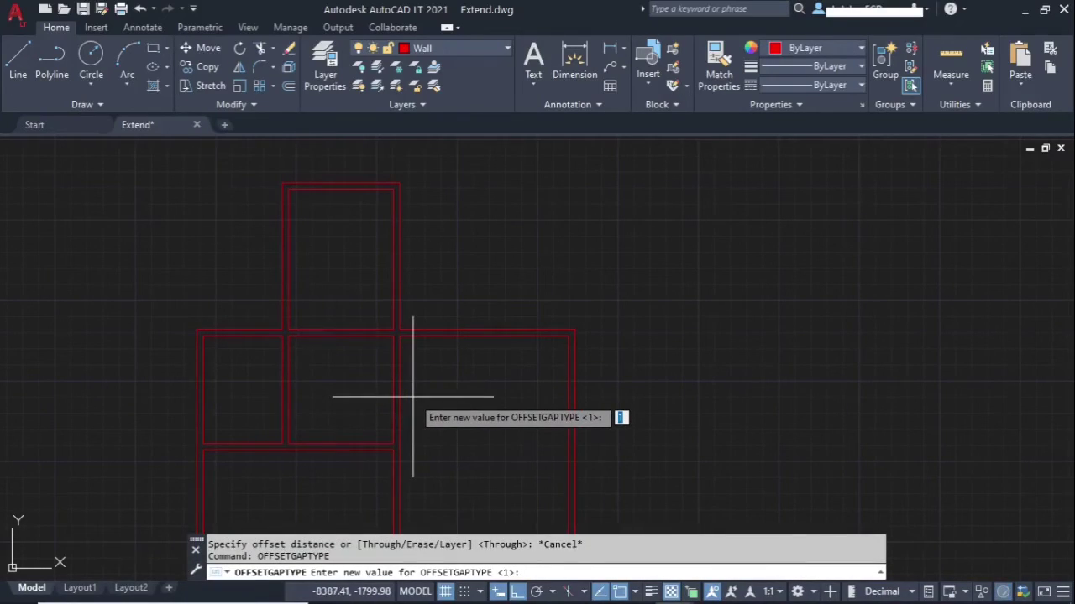
{"action": "type", "text": "2"}
{"action": "key", "text": "Return"}
Step: Using Through, offset the large right-hand room's inner outline outward and offset the new outline outward again by about 207
{"action": "type", "text": "o"}
{"action": "key", "text": "Return"}
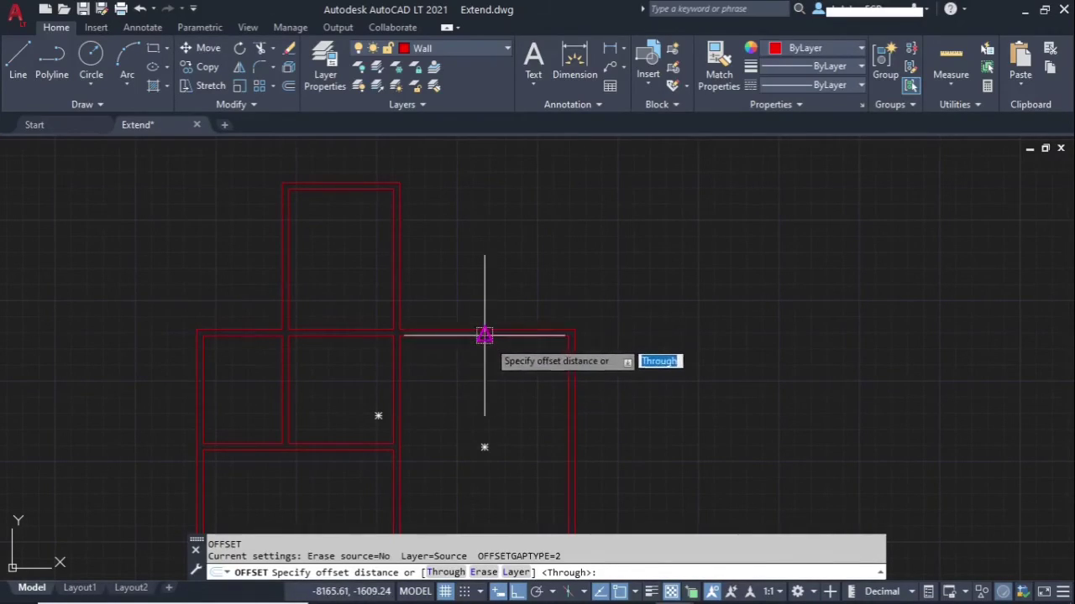
{"action": "key", "text": "Return"}
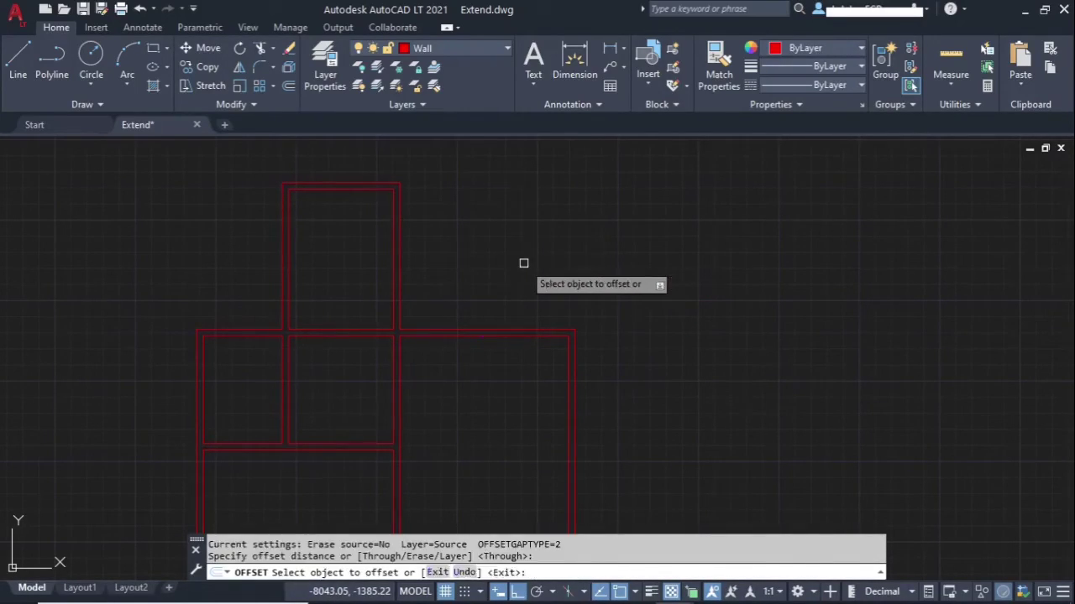
{"action": "left_click", "coordinate": [492, 337]}
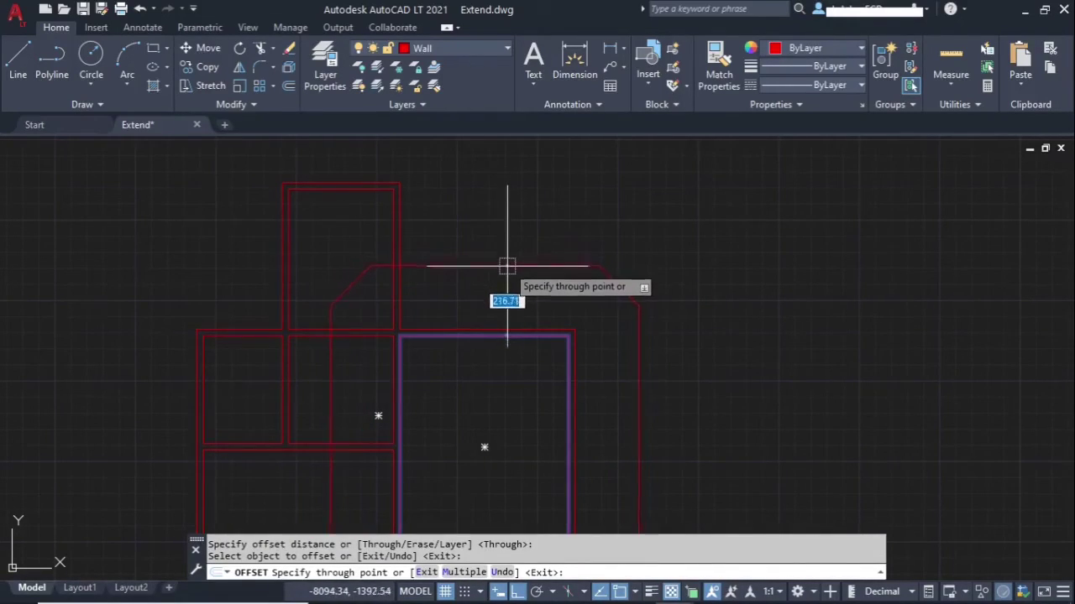
{"action": "left_click", "coordinate": [508, 276]}
{"action": "left_click", "coordinate": [508, 274]}
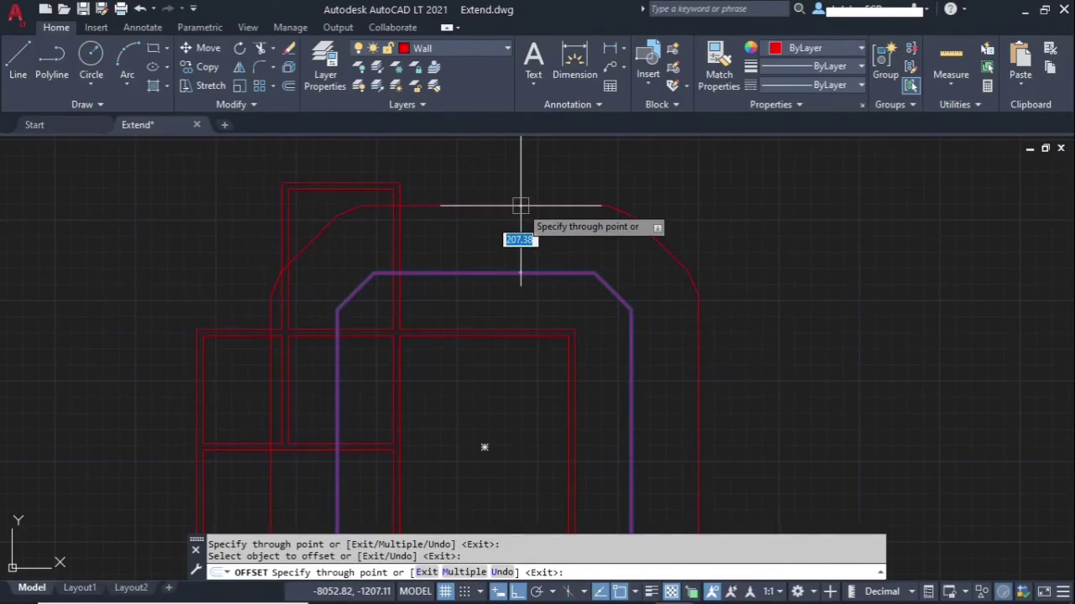
{"action": "left_click", "coordinate": [520, 206]}
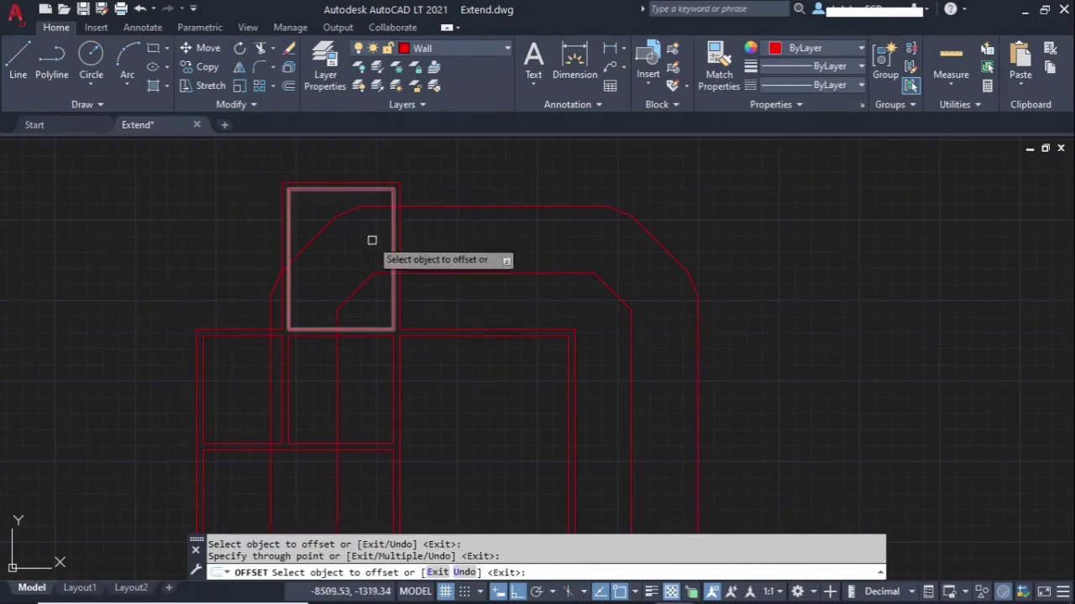
Step: Offset the outermost chamfered outline outward by about 274 and inspect its corner segments
{"action": "middle_click_drag", "start_coordinate": [374, 208], "coordinate": [298, 292]}
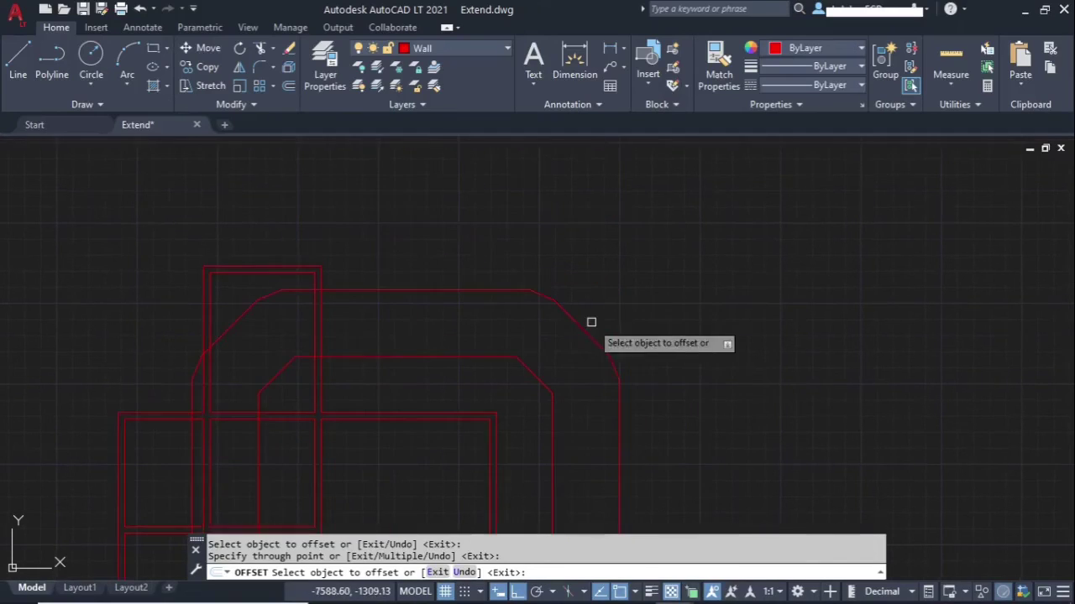
{"action": "left_click", "coordinate": [578, 319]}
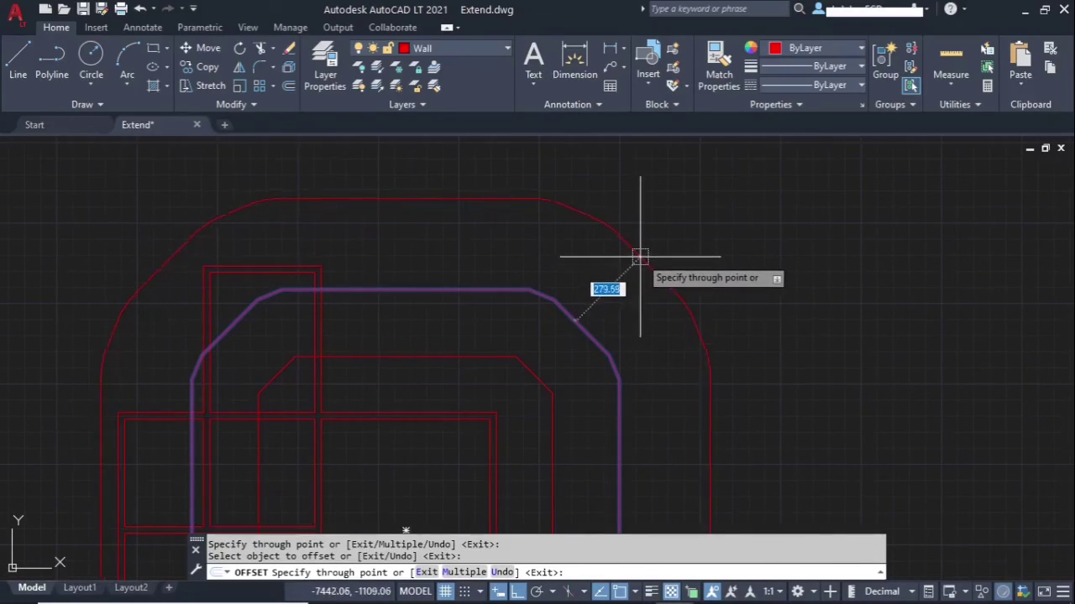
{"action": "left_click", "coordinate": [638, 254]}
{"action": "scroll", "coordinate": [571, 211], "scroll_direction": "up", "scroll_amount": 5}
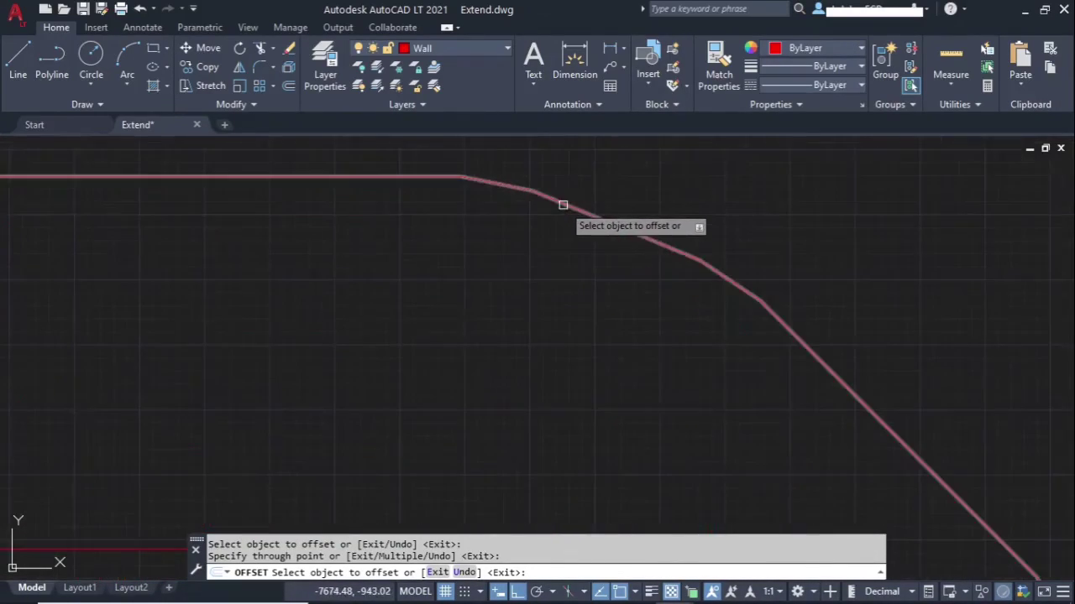
{"action": "scroll", "coordinate": [704, 248], "scroll_direction": "down", "scroll_amount": 5}
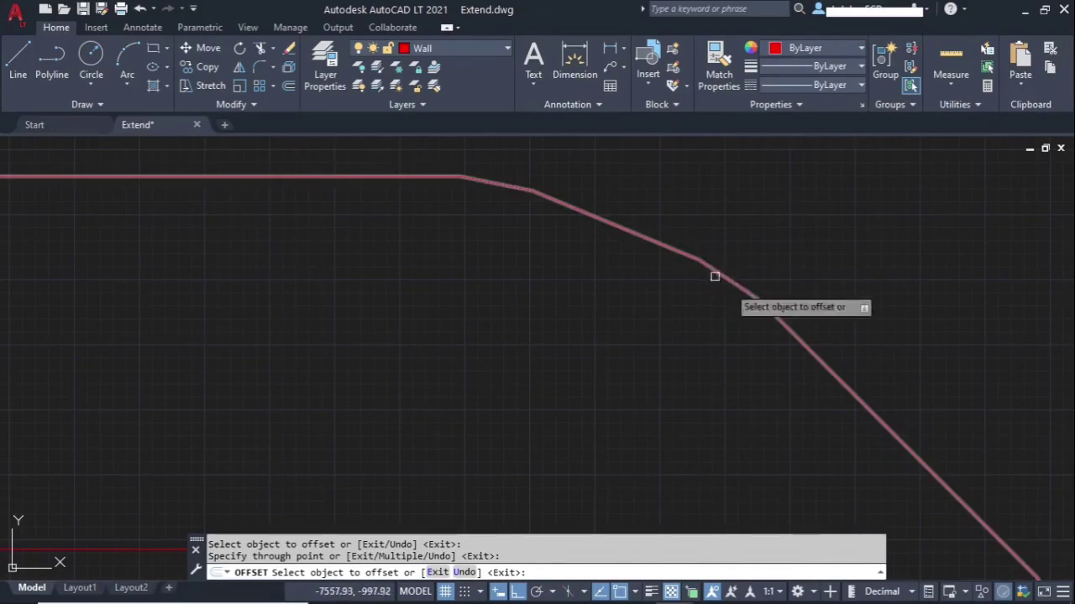
{"action": "scroll", "coordinate": [627, 225], "scroll_direction": "down", "scroll_amount": 4}
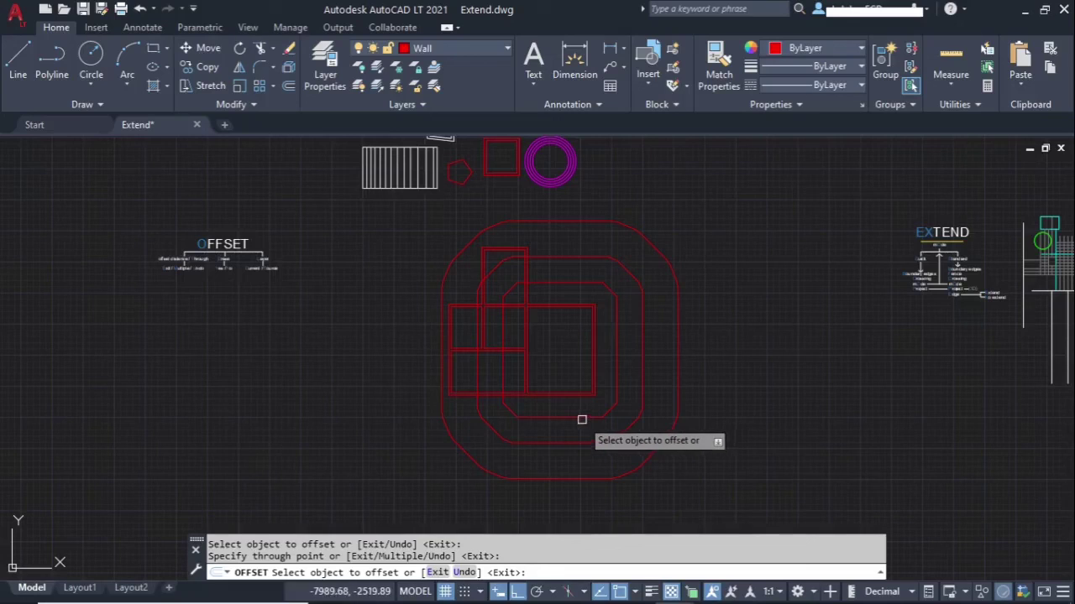
Step: End the offset and erase the three chamfered outlines around the floor plan
{"action": "key", "text": "Escape"}
{"action": "left_click", "coordinate": [718, 226]}
{"action": "left_click", "coordinate": [600, 294]}
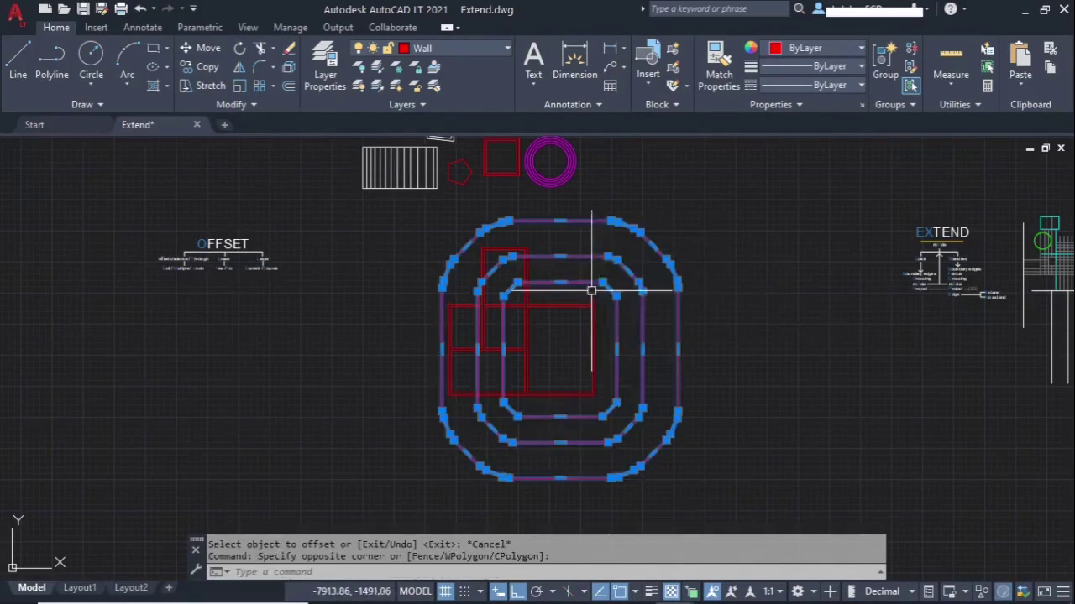
{"action": "key", "text": "Delete"}
{"action": "middle_click_drag", "start_coordinate": [583, 307], "coordinate": [747, 420]}
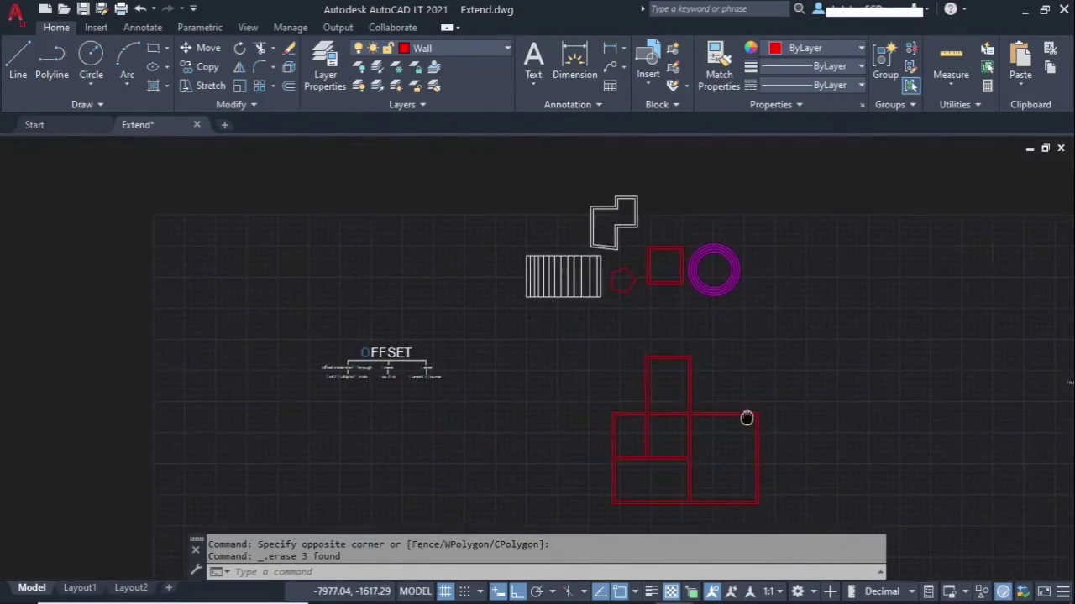